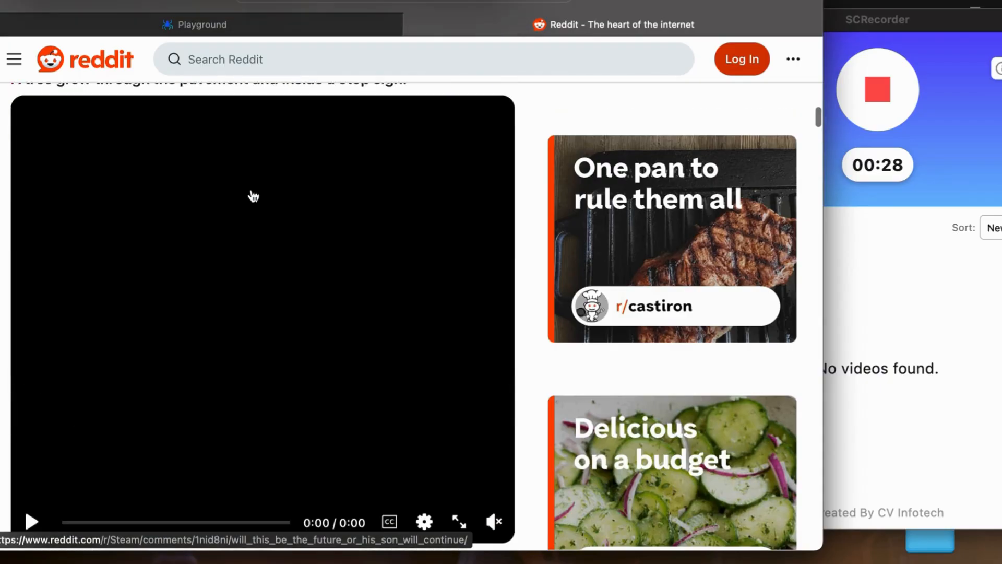
Look through the posts in the Reddit home feed and bring up the page's address
{"action": "scroll", "coordinate": [253, 196], "scroll_direction": "down", "scroll_amount": 5}
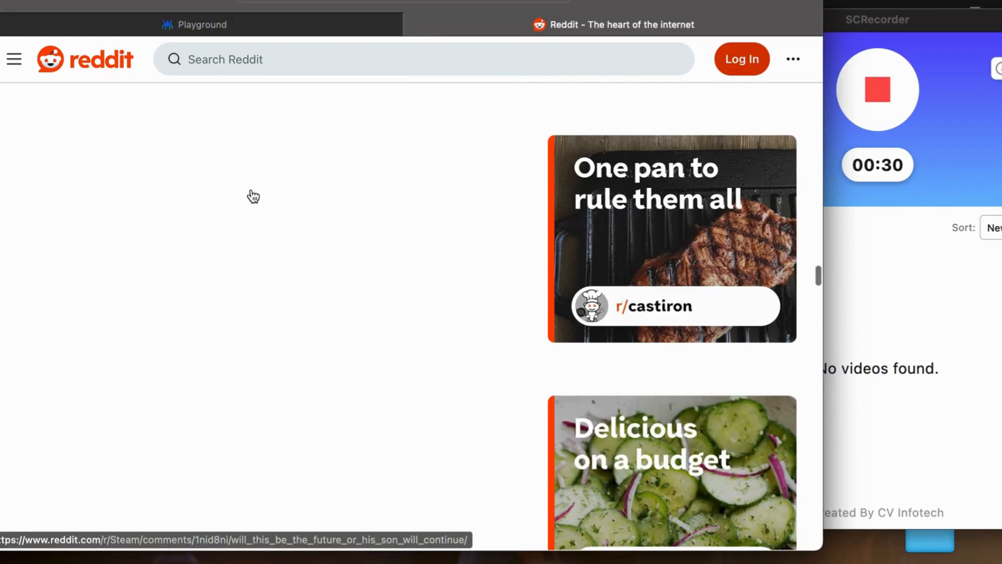
{"action": "scroll", "coordinate": [253, 197], "scroll_direction": "down", "scroll_amount": 10}
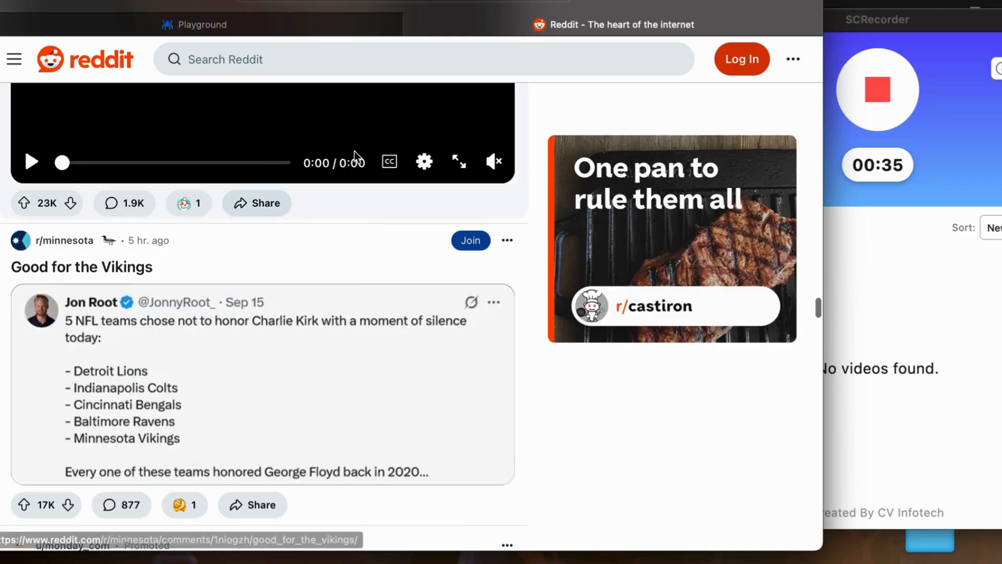
{"action": "key", "text": "super+l"}
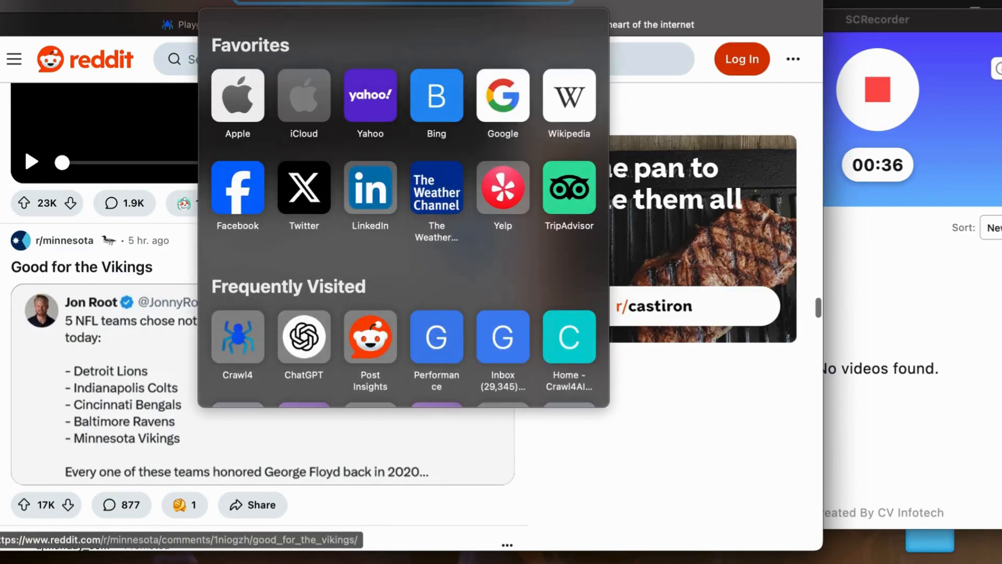
{"action": "key", "text": "Escape"}
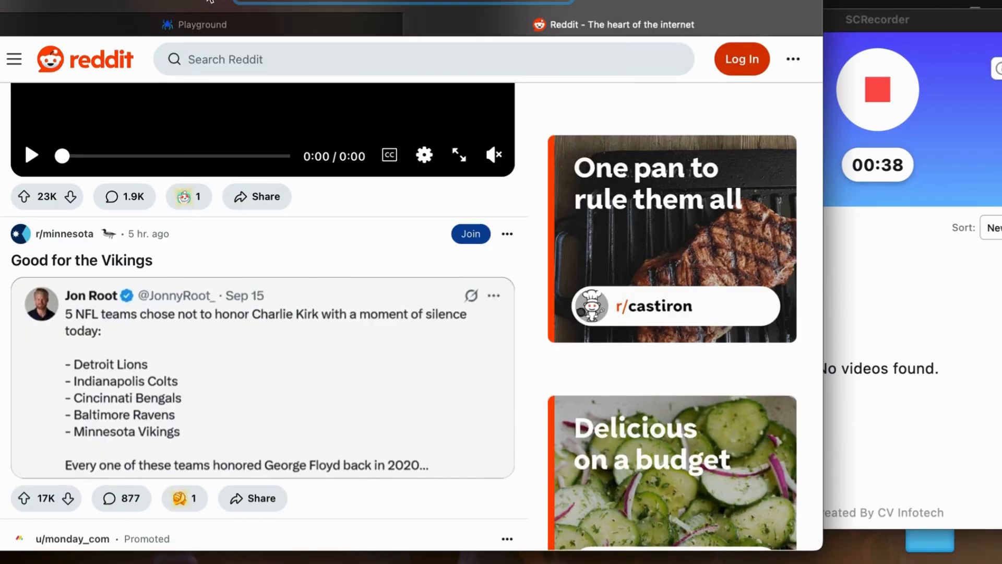
{"action": "left_click", "coordinate": [206, 24]}
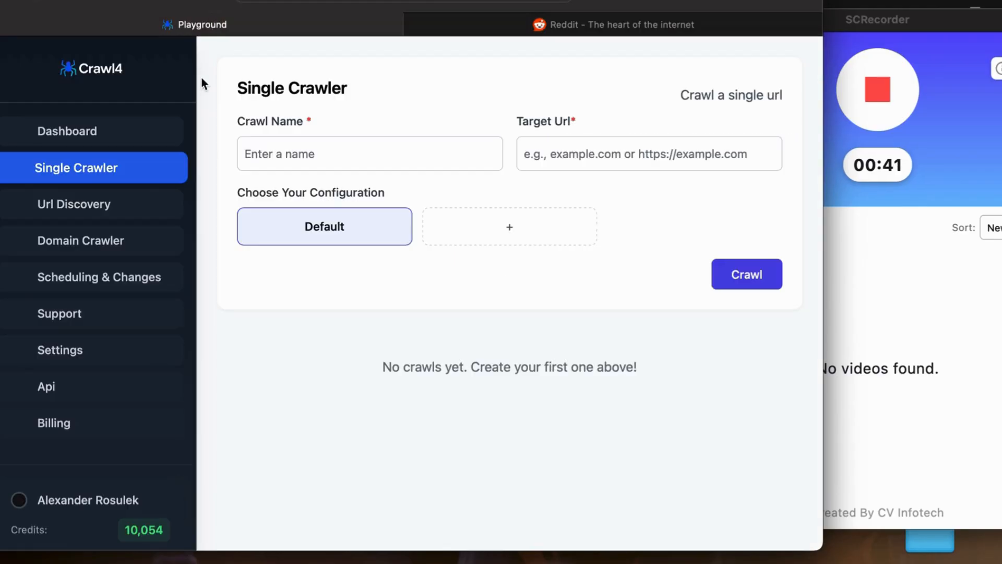
{"action": "left_click", "coordinate": [150, 361]}
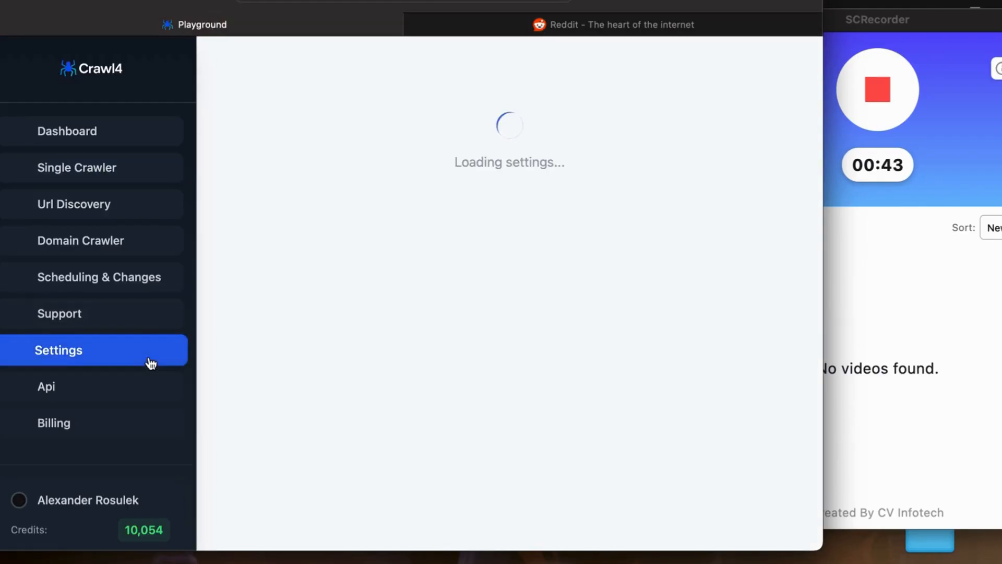
{"action": "scroll", "coordinate": [450, 244], "scroll_direction": "down", "scroll_amount": 6}
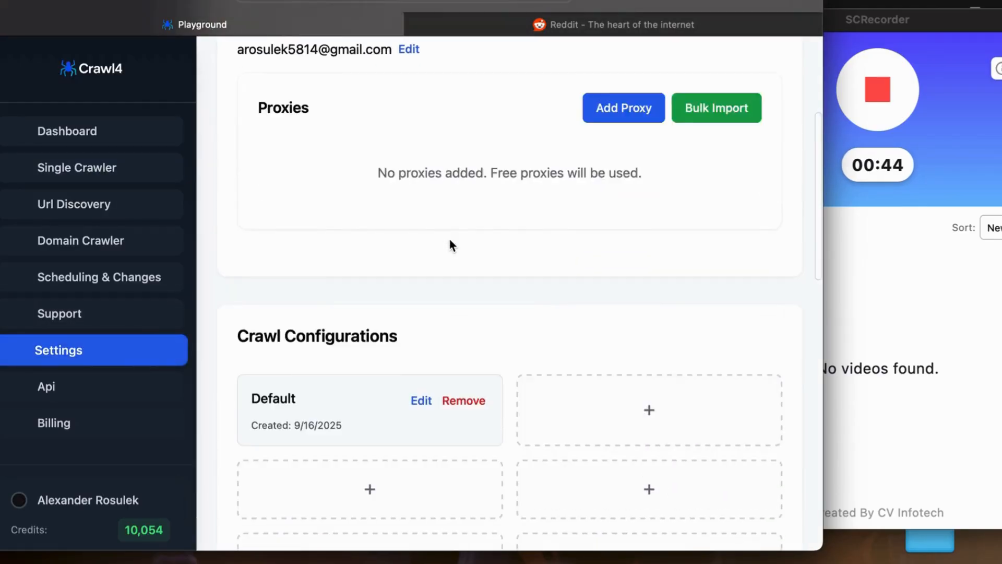
{"action": "scroll", "coordinate": [450, 240], "scroll_direction": "down", "scroll_amount": 5}
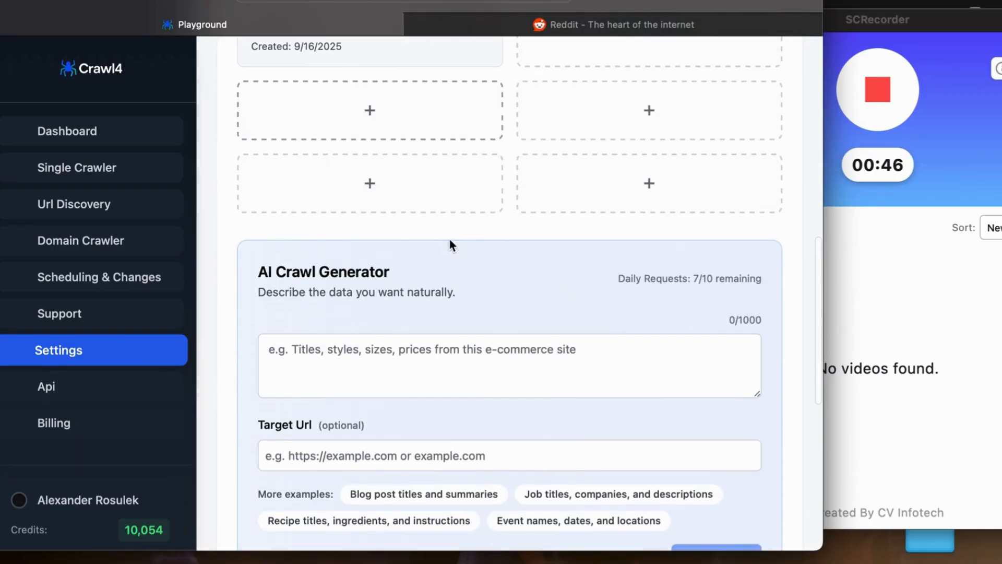
{"action": "scroll", "coordinate": [369, 266], "scroll_direction": "up", "scroll_amount": 1}
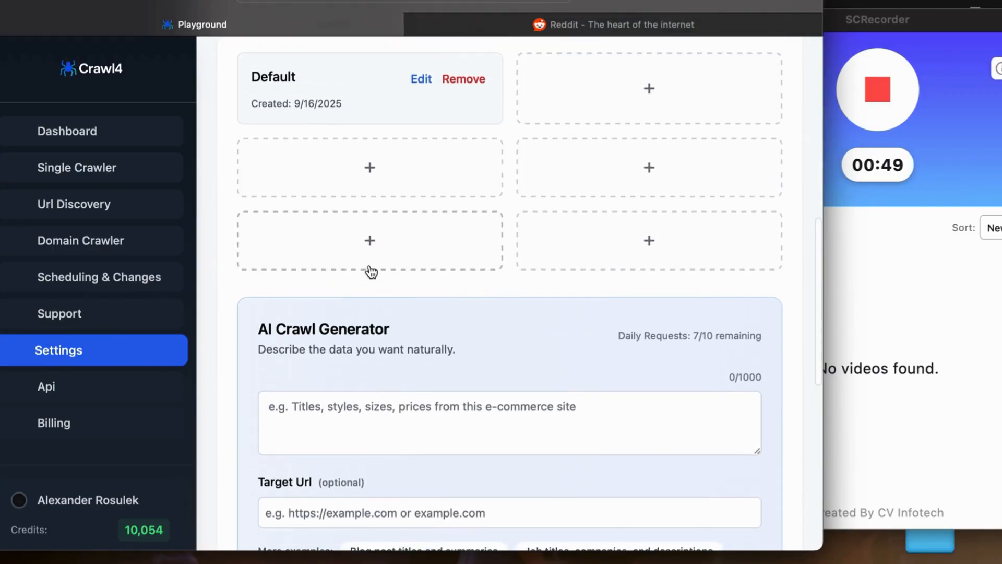
{"action": "scroll", "coordinate": [371, 272], "scroll_direction": "down", "scroll_amount": 3}
{"action": "left_click", "coordinate": [393, 266]}
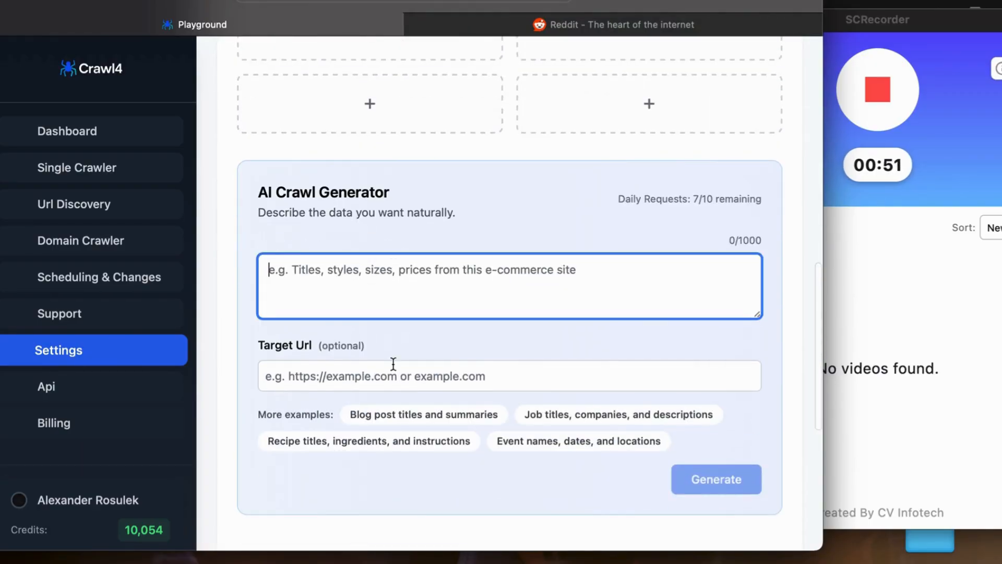
{"action": "left_click", "coordinate": [393, 364]}
{"action": "type", "text": "https://www.reddit.com"}
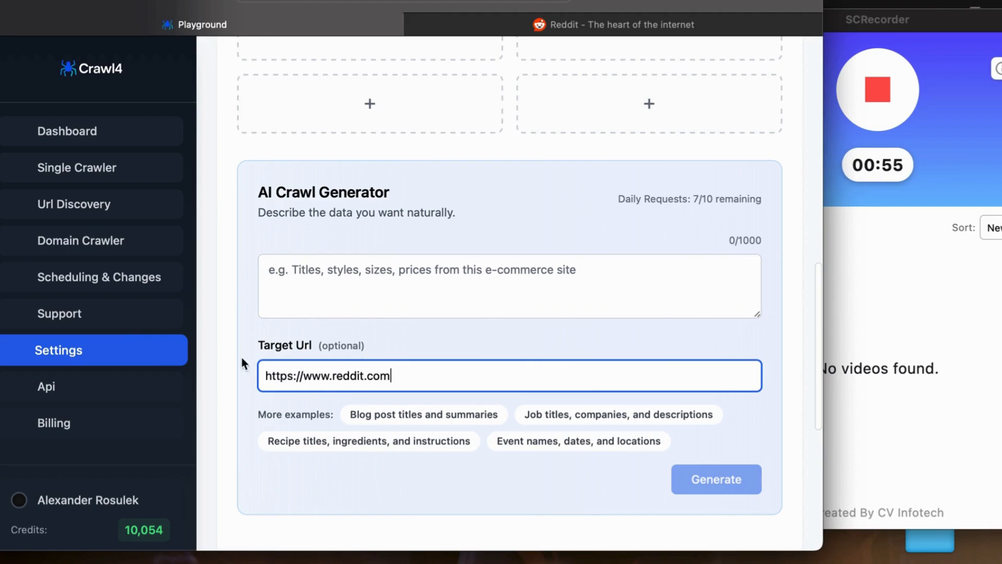
Describe the wanted data as "post titles, links" and generate the crawl configuration
{"action": "left_click", "coordinate": [375, 276]}
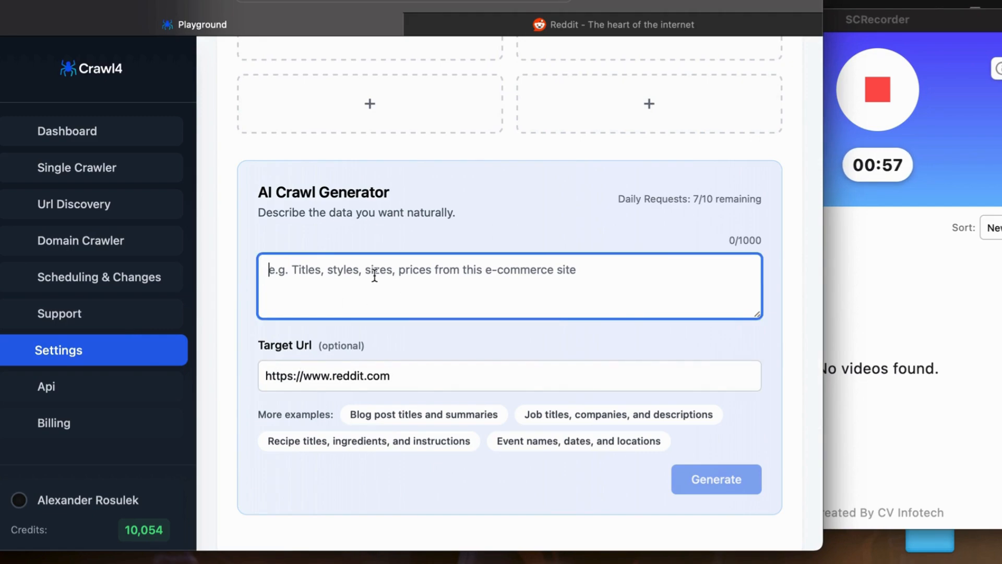
{"action": "type", "text": "post tit"}
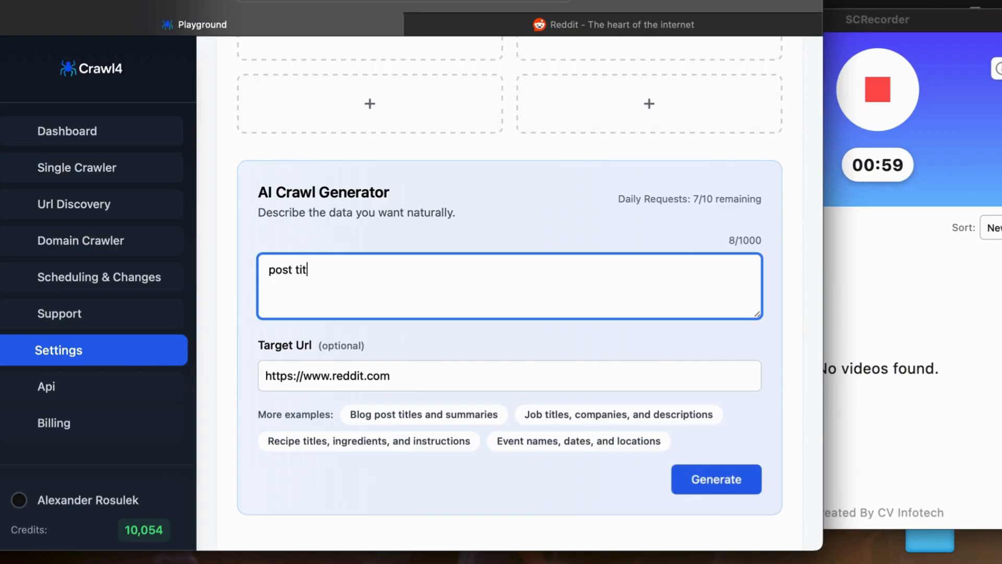
{"action": "key", "text": "BackSpace"}
{"action": "key", "text": "BackSpace"}
{"action": "type", "text": ", t"}
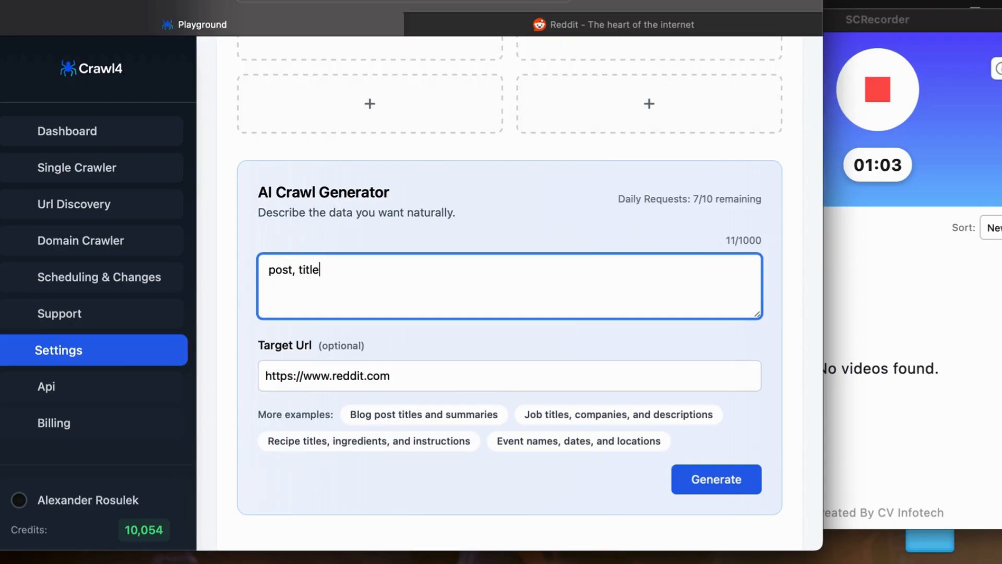
{"action": "key", "text": "BackSpace"}
{"action": "type", "text": "titles, link"}
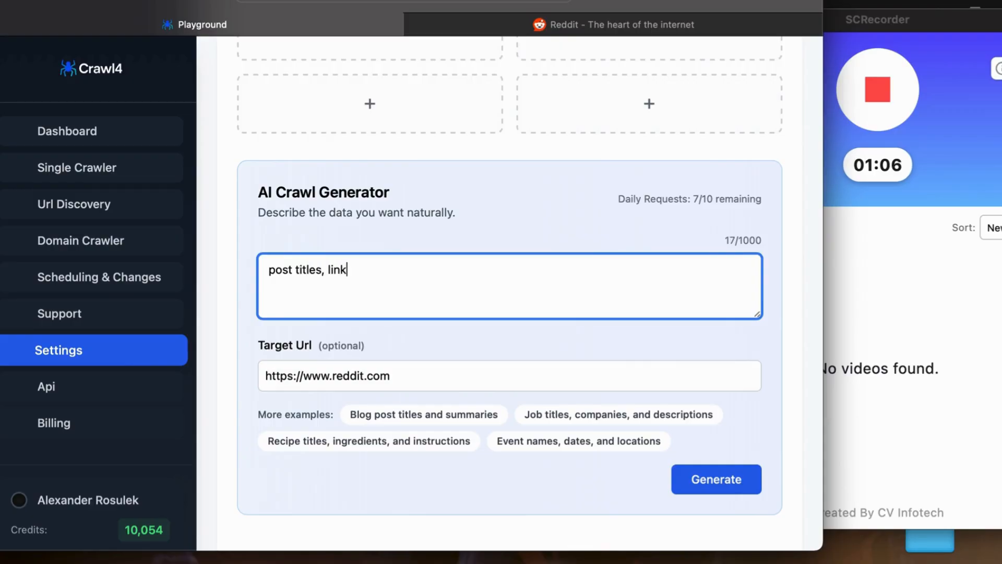
{"action": "type", "text": "s"}
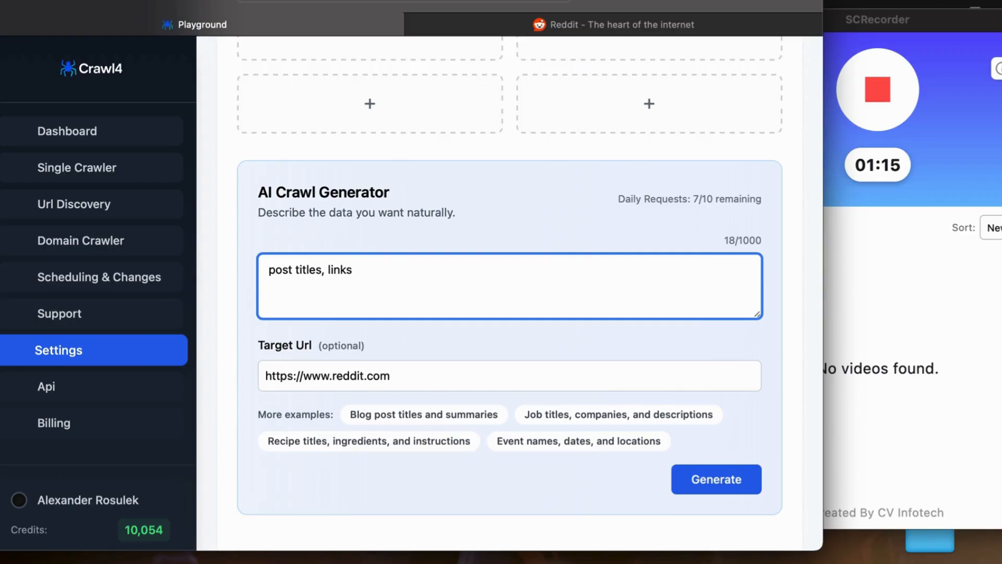
{"action": "left_click", "coordinate": [737, 481]}
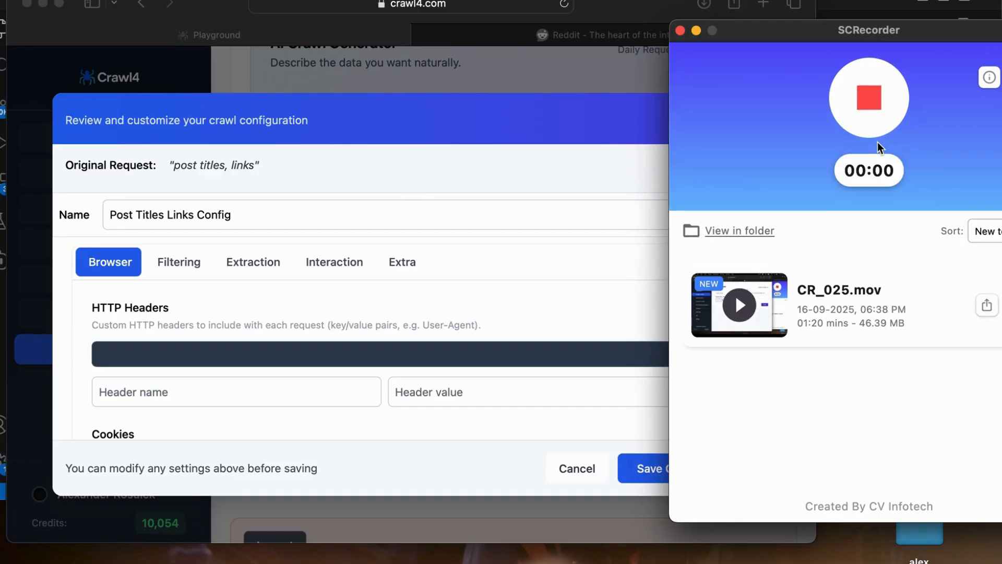
Review the generated configuration's filtering and extraction settings, including the LLM instructions, schema properties and JSON schema preview
{"action": "left_click", "coordinate": [404, 202]}
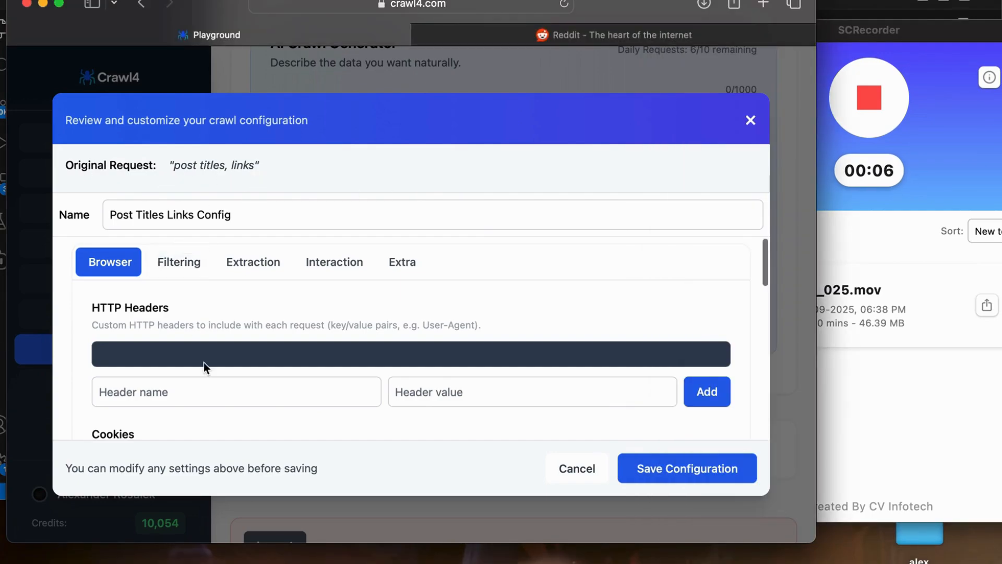
{"action": "left_click", "coordinate": [180, 262]}
{"action": "scroll", "coordinate": [188, 332], "scroll_direction": "down", "scroll_amount": 2}
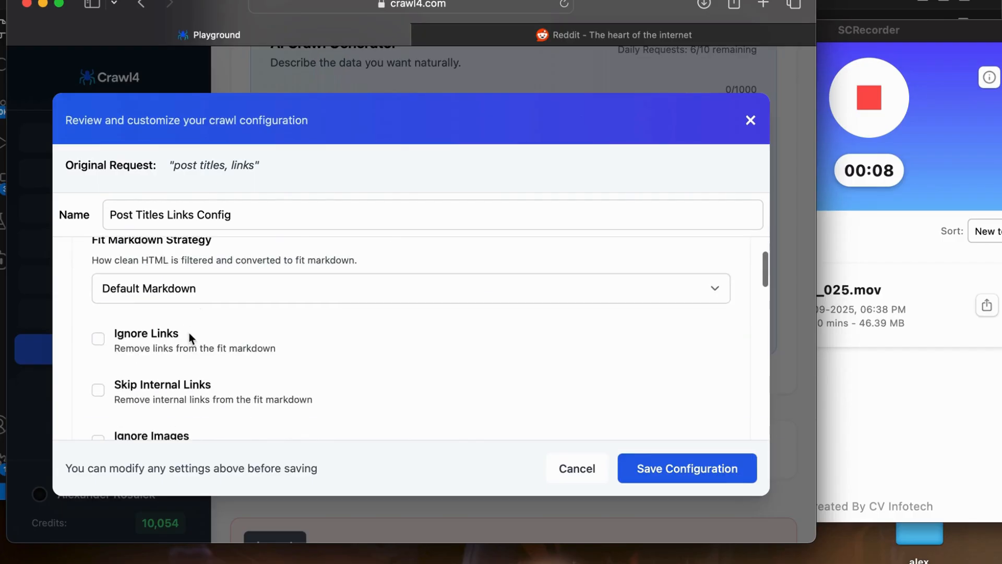
{"action": "scroll", "coordinate": [189, 333], "scroll_direction": "up", "scroll_amount": 2}
{"action": "left_click", "coordinate": [253, 268]}
{"action": "scroll", "coordinate": [232, 327], "scroll_direction": "down", "scroll_amount": 2}
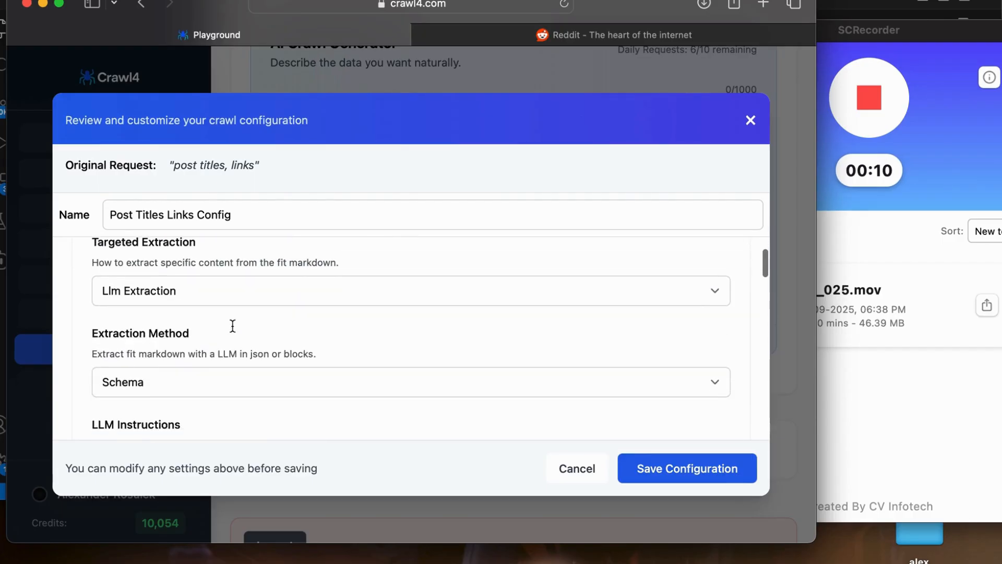
{"action": "scroll", "coordinate": [233, 326], "scroll_direction": "down", "scroll_amount": 3}
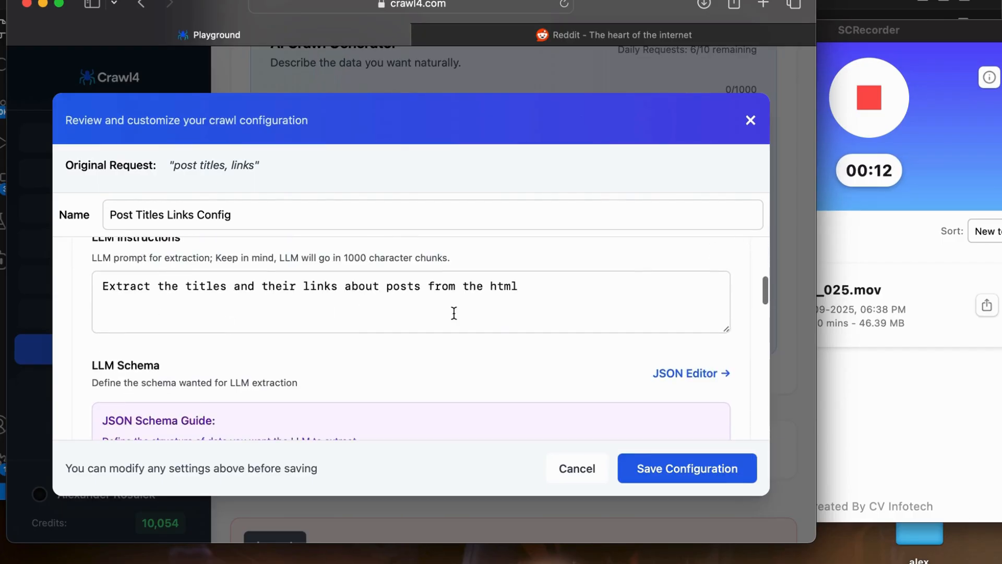
{"action": "scroll", "coordinate": [453, 352], "scroll_direction": "down", "scroll_amount": 5}
{"action": "scroll", "coordinate": [261, 355], "scroll_direction": "down", "scroll_amount": 1}
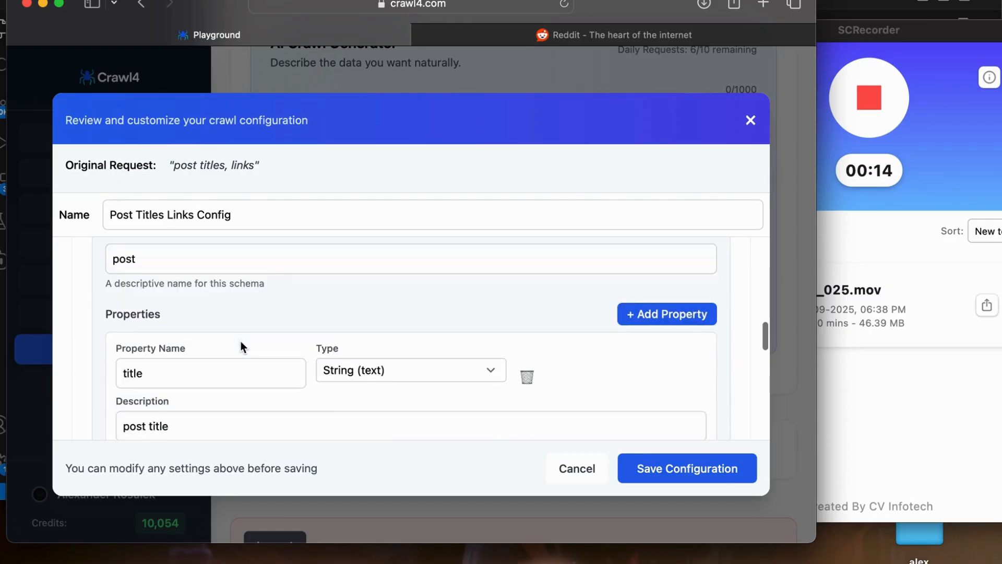
{"action": "scroll", "coordinate": [240, 344], "scroll_direction": "down", "scroll_amount": 8}
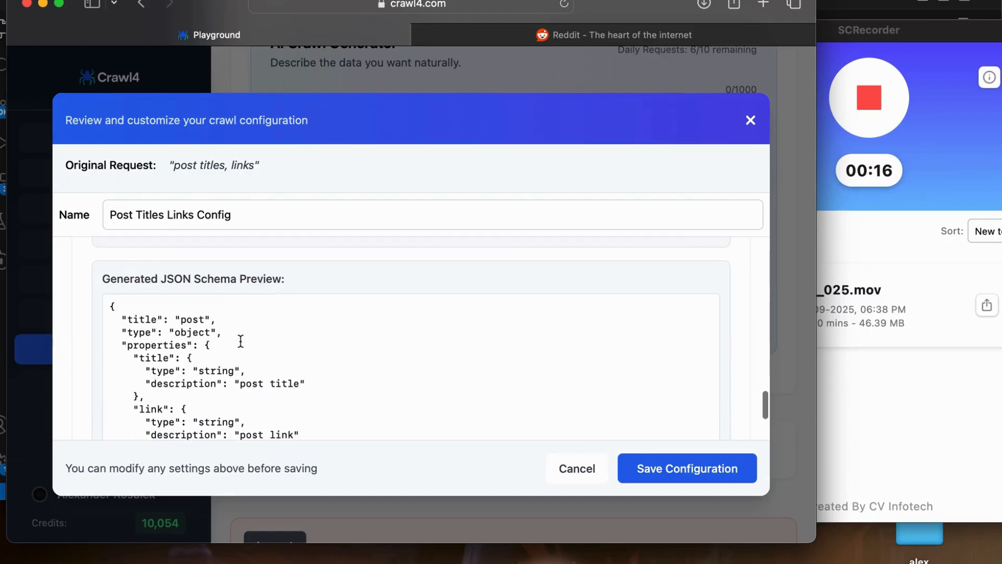
{"action": "scroll", "coordinate": [241, 341], "scroll_direction": "down", "scroll_amount": 5}
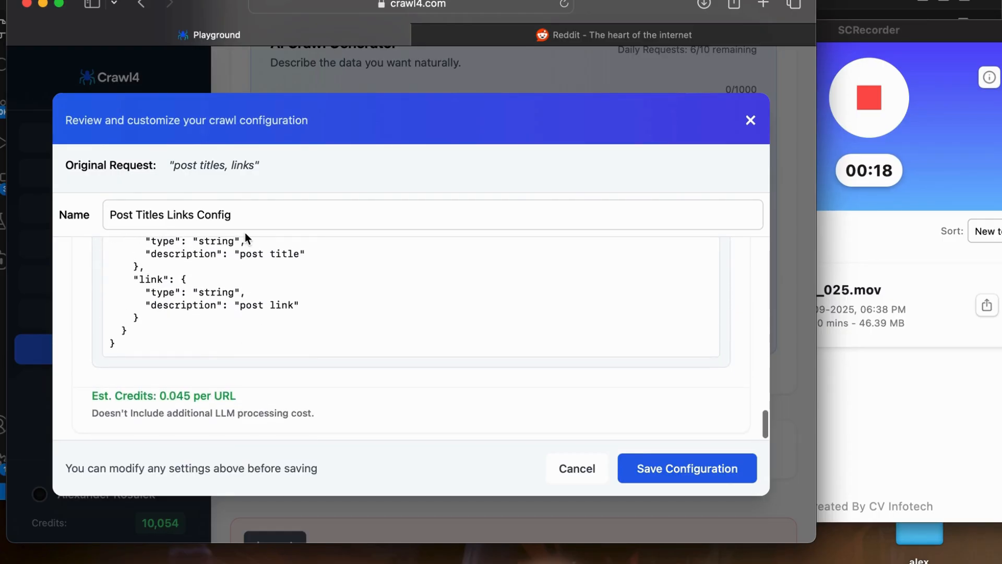
{"action": "scroll", "coordinate": [313, 266], "scroll_direction": "up", "scroll_amount": 20}
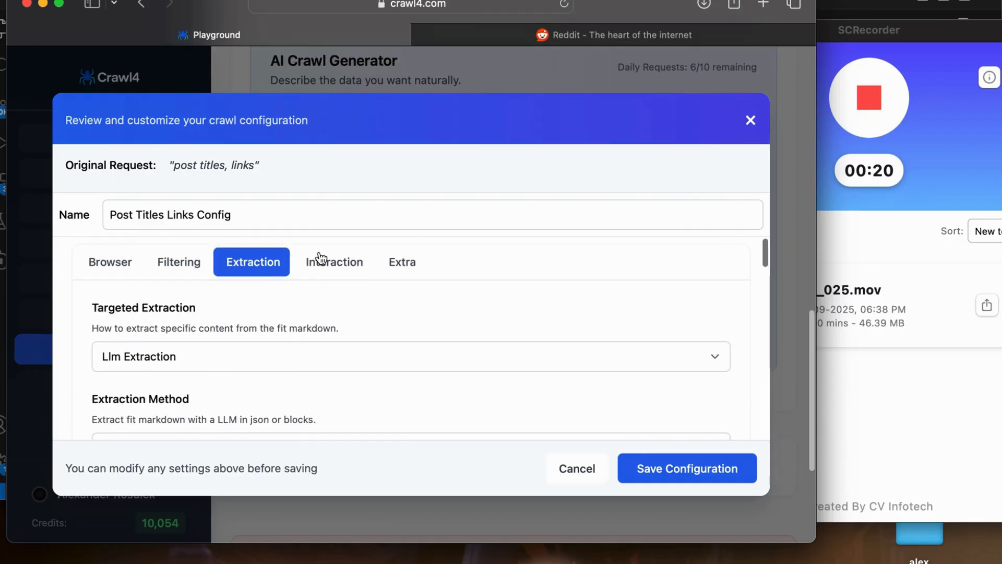
Check the interaction and extra options, and save the Post Titles Links Config crawl configuration
{"action": "left_click", "coordinate": [320, 259]}
{"action": "left_click", "coordinate": [403, 261]}
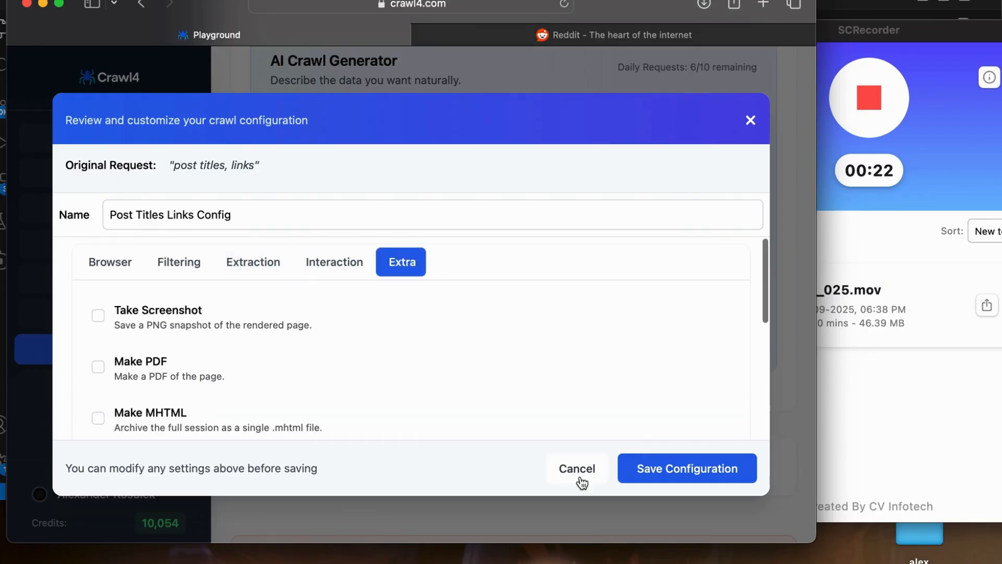
{"action": "left_click", "coordinate": [642, 468]}
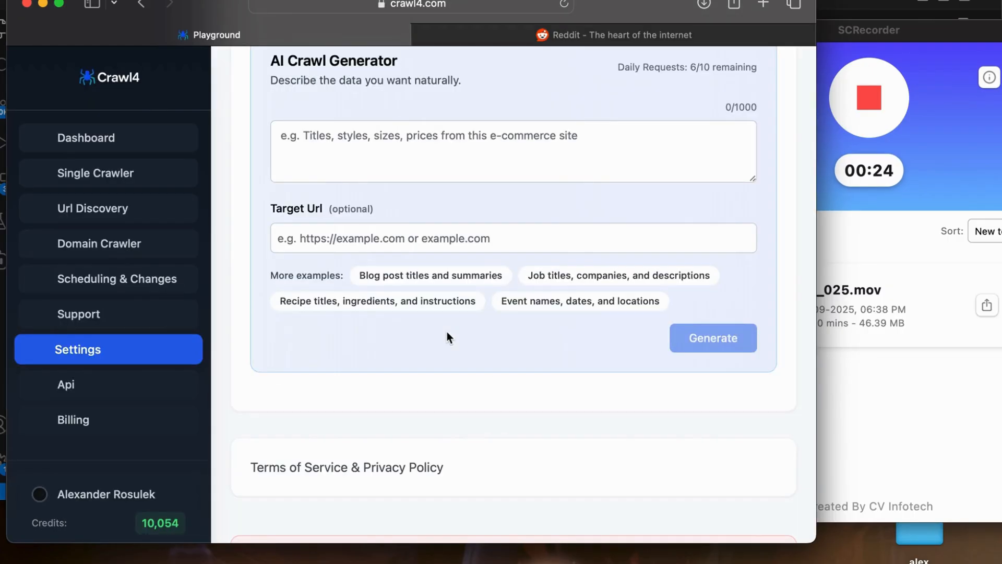
{"action": "scroll", "coordinate": [447, 334], "scroll_direction": "up", "scroll_amount": 8}
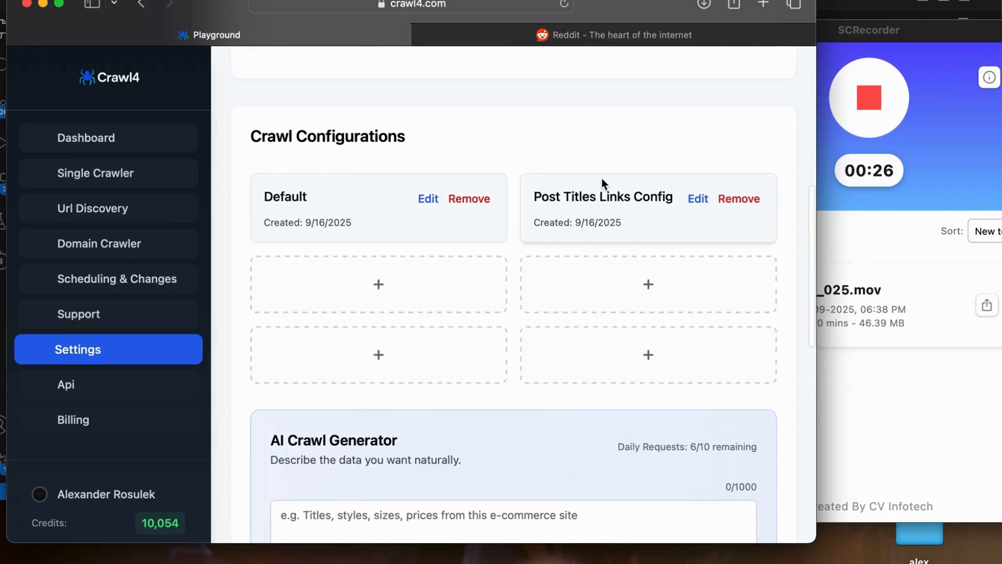
Start a single-URL crawl named "crawl reddit" for reddit.com using the Post Titles Links Config configuration
{"action": "left_click", "coordinate": [75, 172]}
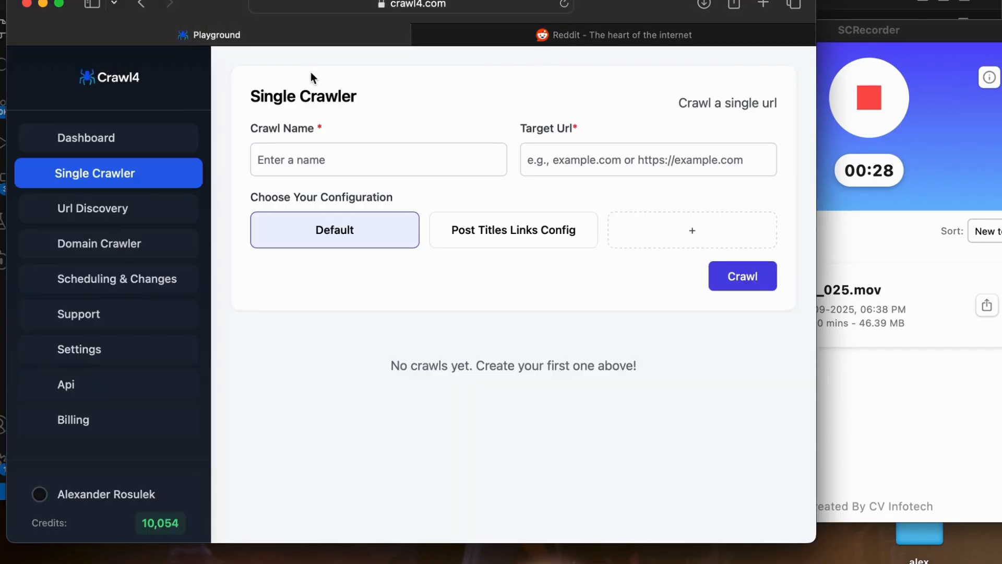
{"action": "left_click", "coordinate": [468, 160]}
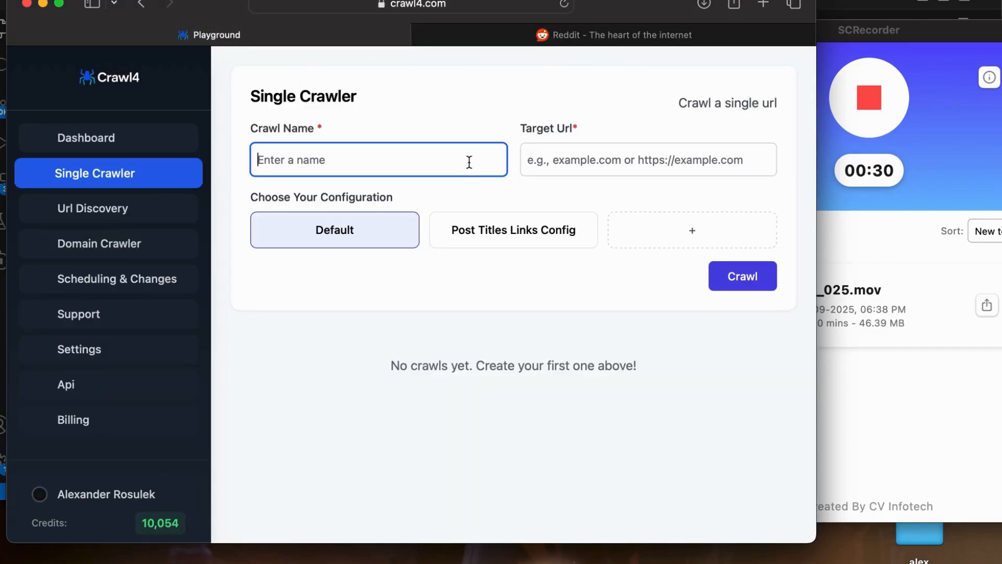
{"action": "type", "text": "crawl r"}
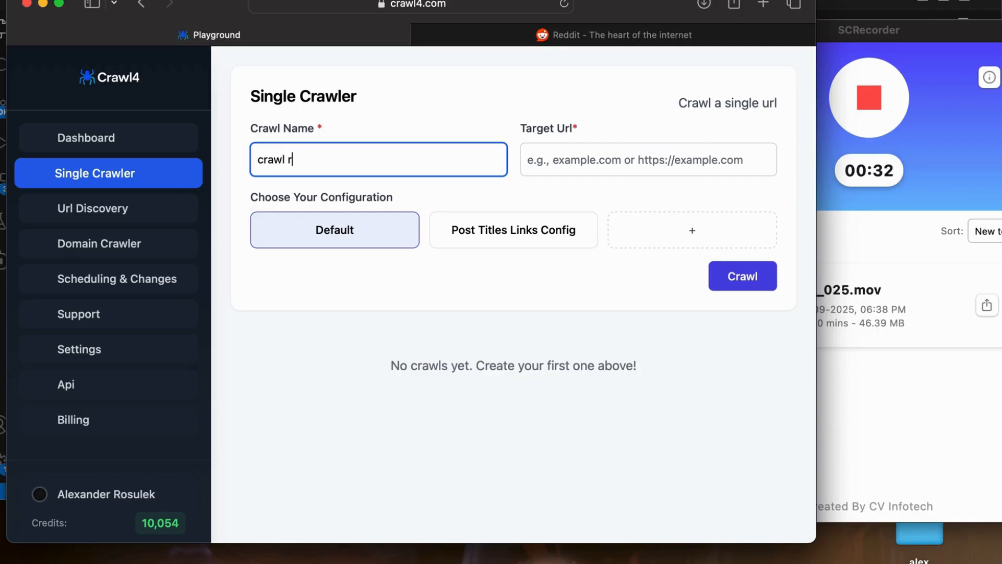
{"action": "type", "text": "eddit"}
{"action": "left_click", "coordinate": [623, 148]}
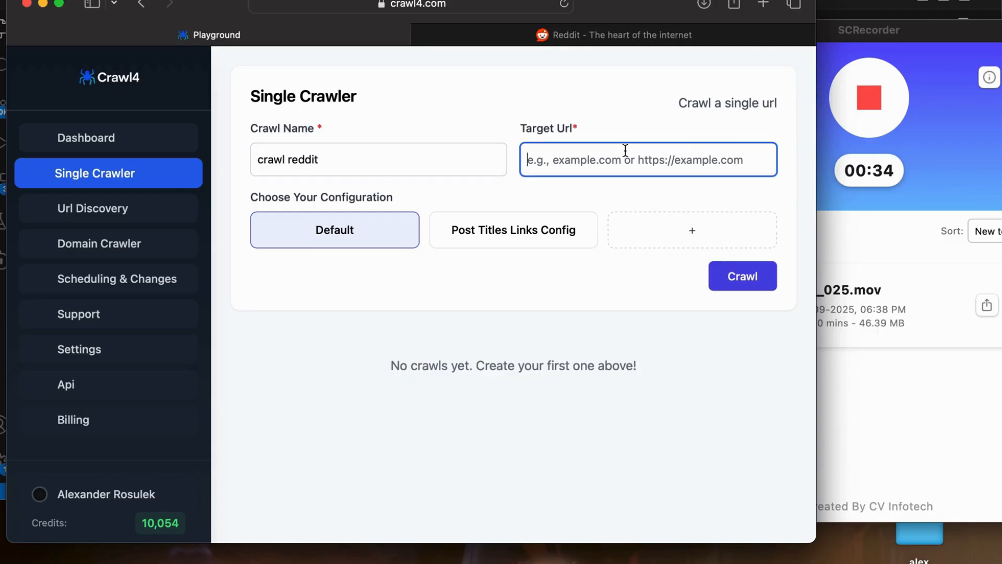
{"action": "type", "text": "reddit.com"}
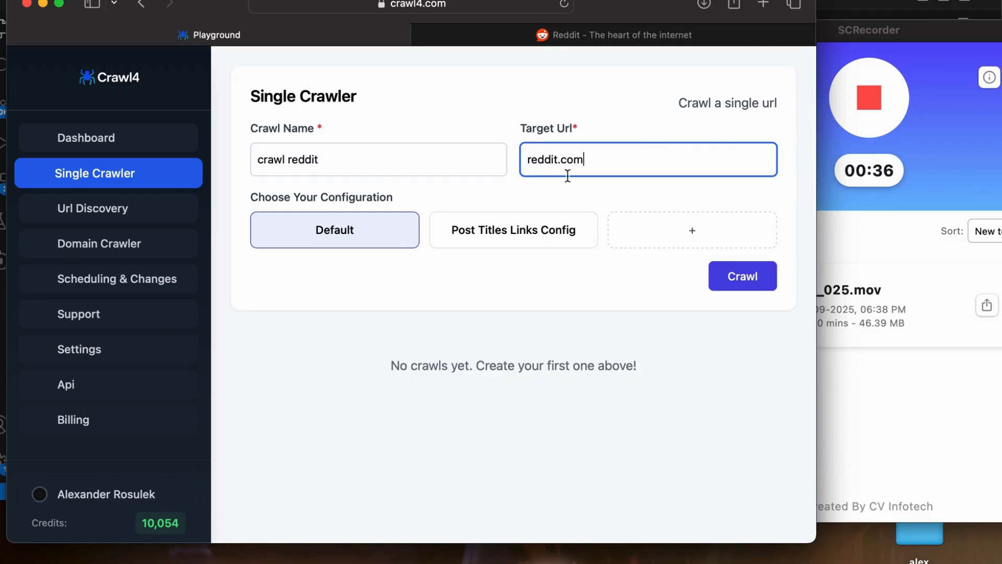
{"action": "left_click", "coordinate": [536, 238]}
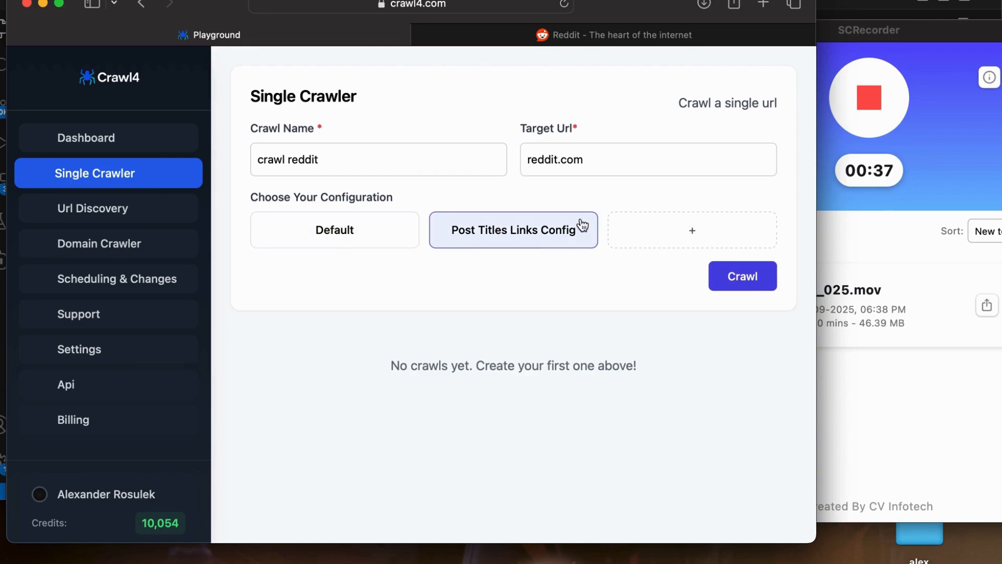
{"action": "left_click", "coordinate": [752, 264]}
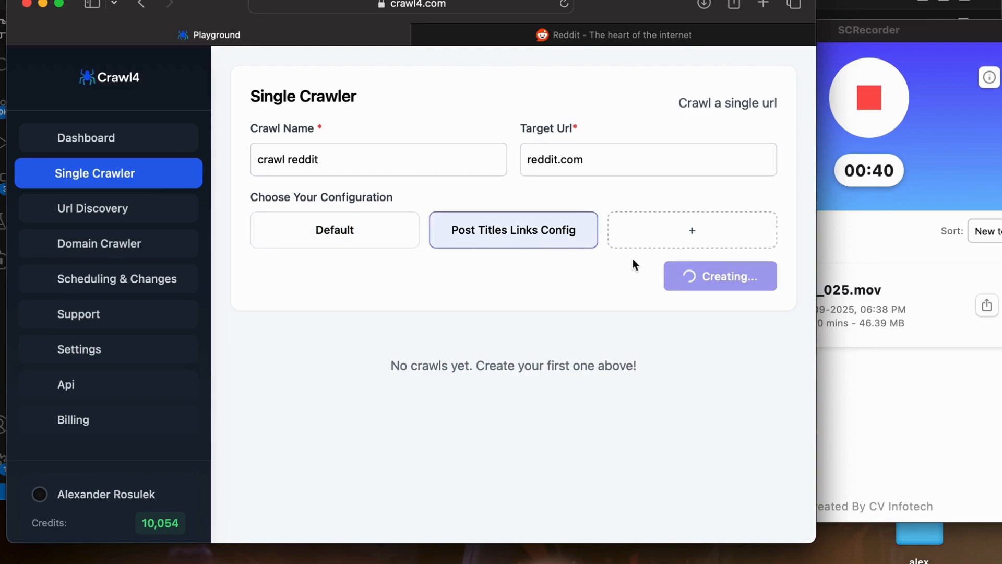
Open the results of the finished "crawl reddit" crawl and examine its content preview, including the markdown content and extracted sections
{"action": "scroll", "coordinate": [544, 326], "scroll_direction": "down", "scroll_amount": 5}
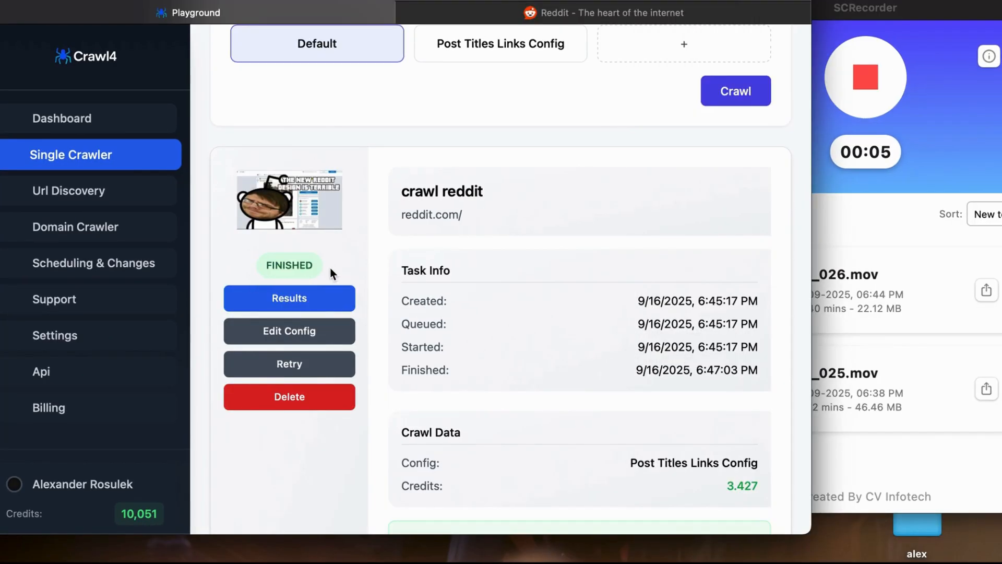
{"action": "left_click", "coordinate": [289, 298]}
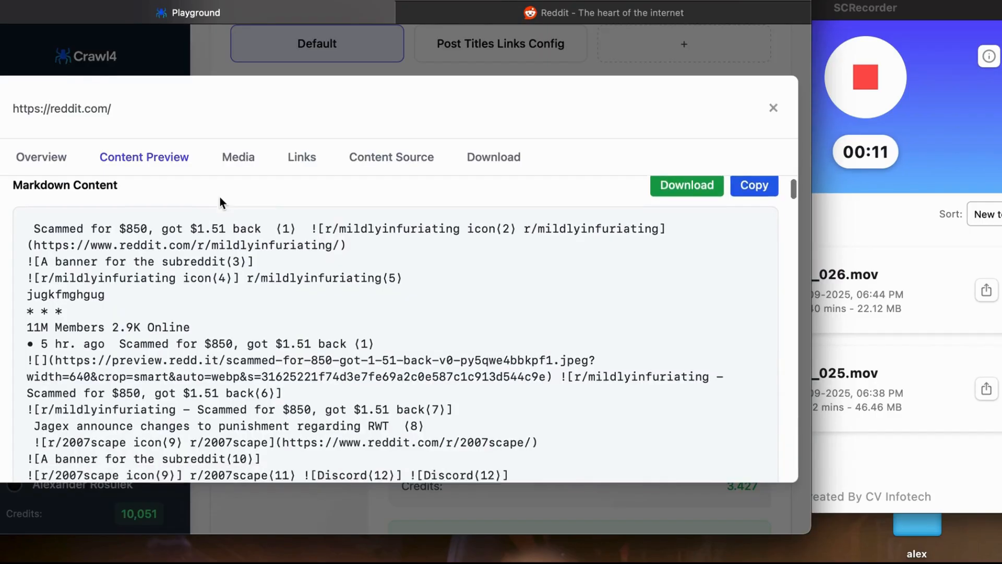
{"action": "scroll", "coordinate": [220, 196], "scroll_direction": "down", "scroll_amount": 5}
{"action": "scroll", "coordinate": [220, 197], "scroll_direction": "down", "scroll_amount": 20}
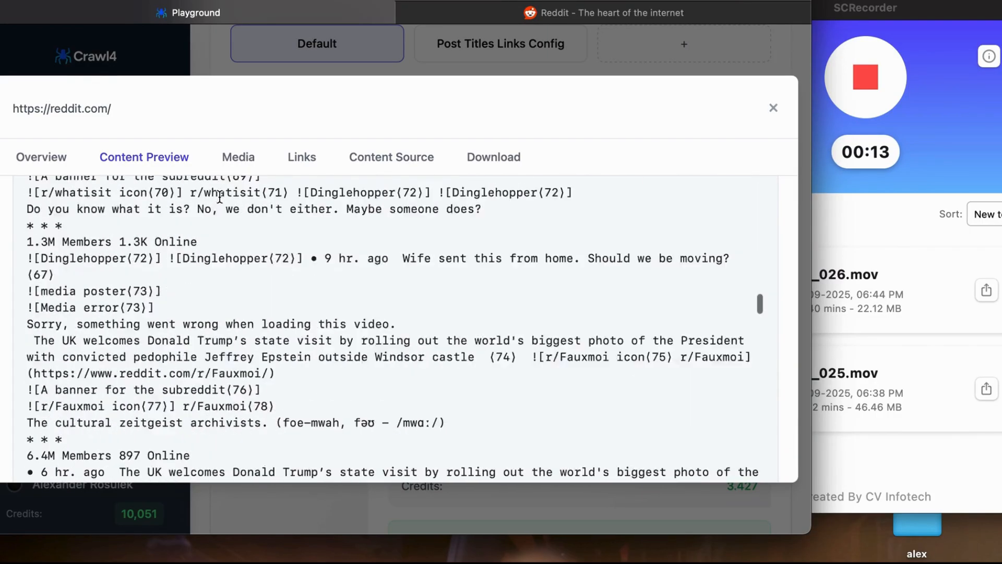
{"action": "scroll", "coordinate": [234, 342], "scroll_direction": "down", "scroll_amount": 20}
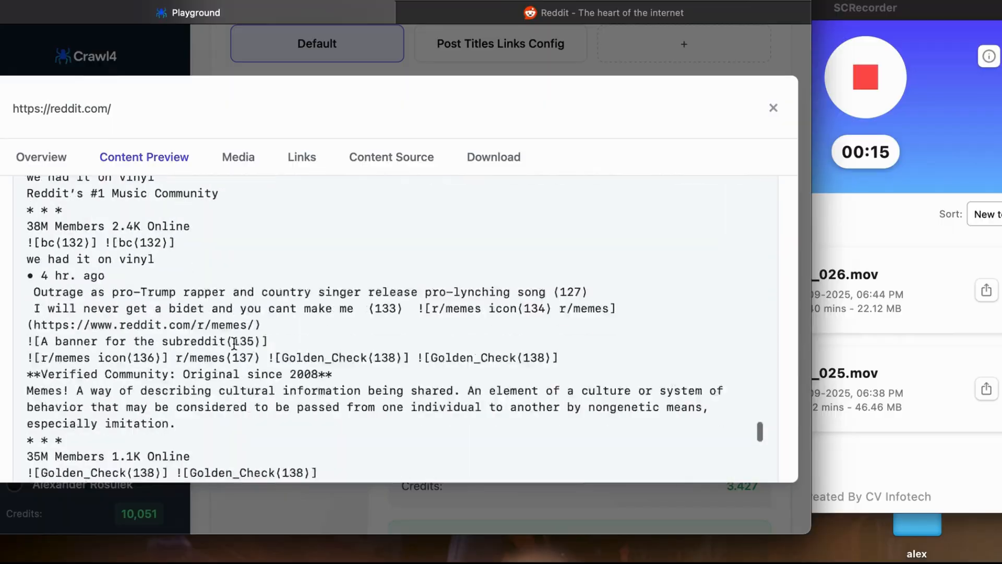
{"action": "scroll", "coordinate": [234, 343], "scroll_direction": "down", "scroll_amount": 4}
{"action": "scroll", "coordinate": [233, 342], "scroll_direction": "up", "scroll_amount": 4}
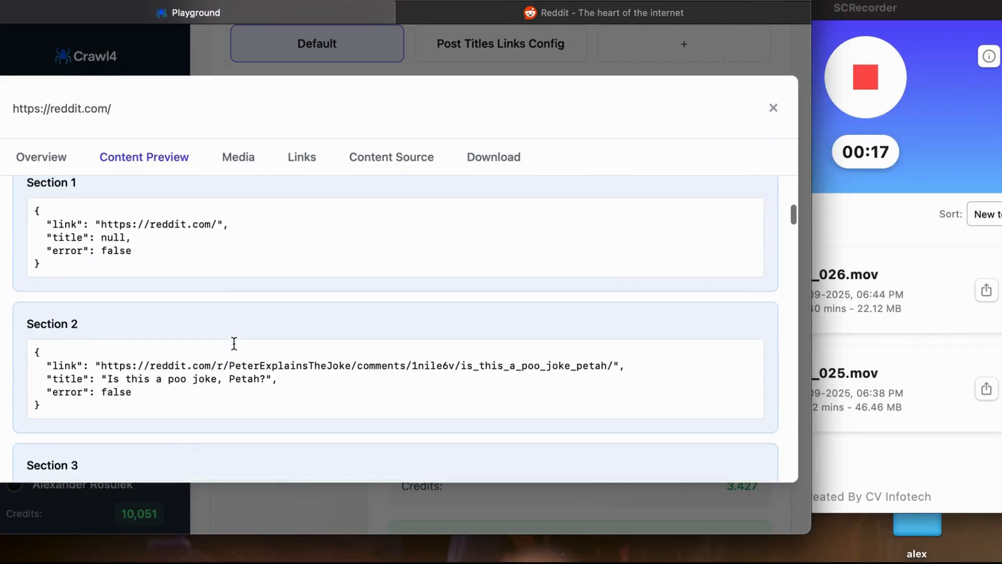
{"action": "scroll", "coordinate": [197, 327], "scroll_direction": "down", "scroll_amount": 5}
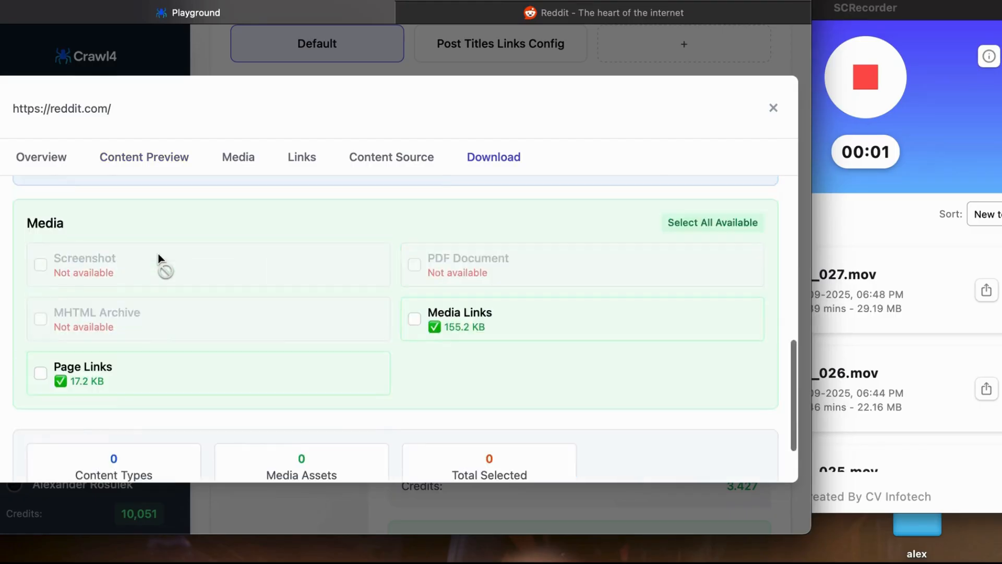
Select only Extracted Content in the download options of the reddit.com results
{"action": "scroll", "coordinate": [148, 318], "scroll_direction": "up", "scroll_amount": 4}
{"action": "scroll", "coordinate": [168, 336], "scroll_direction": "up", "scroll_amount": 3}
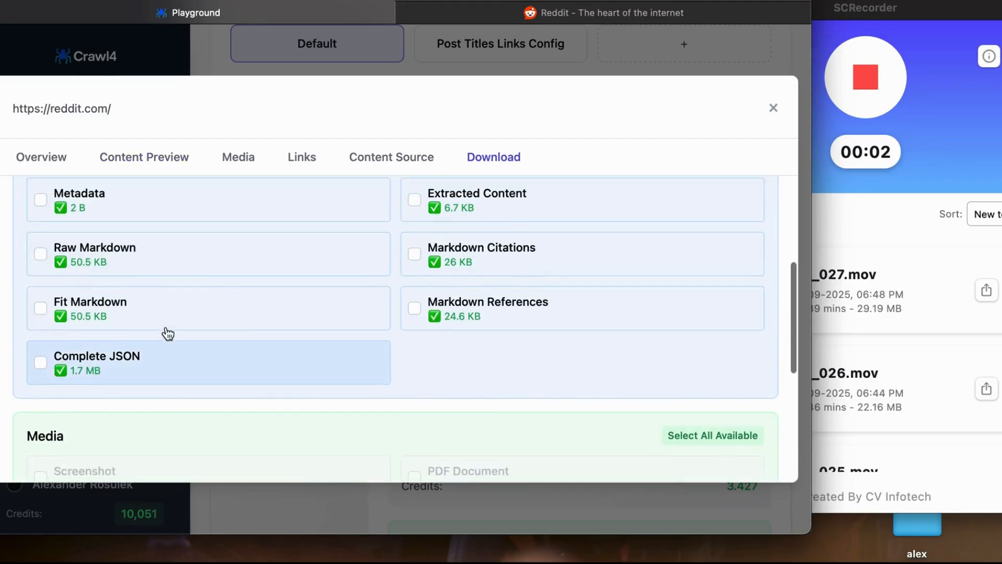
{"action": "left_click", "coordinate": [495, 276]}
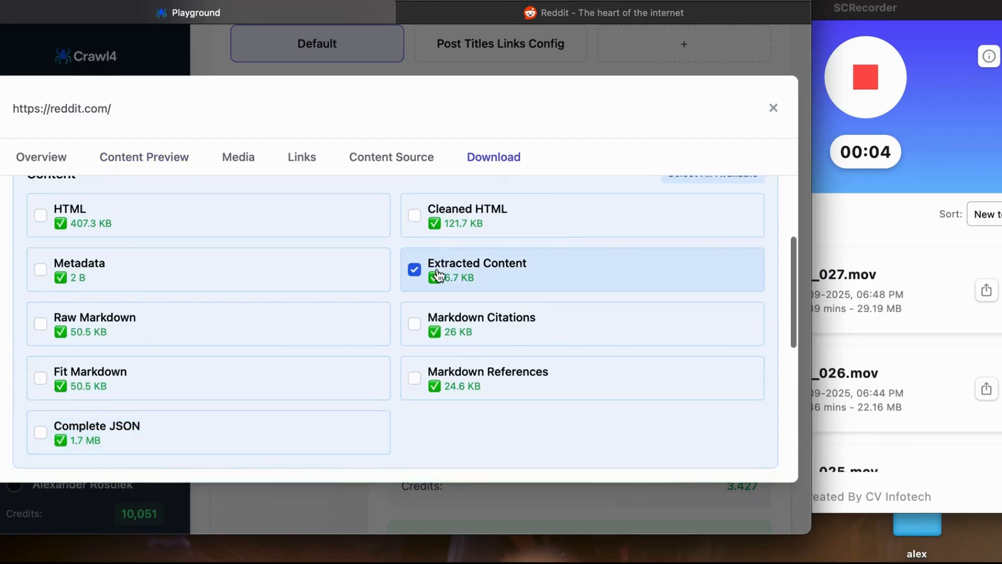
{"action": "scroll", "coordinate": [449, 272], "scroll_direction": "down", "scroll_amount": 6}
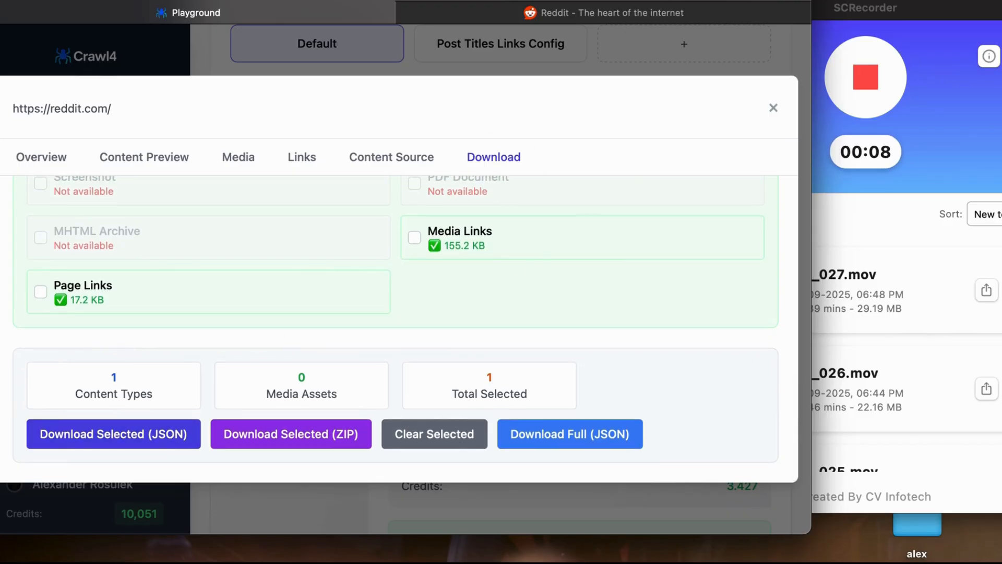
Open the downloaded filtered JSON file in Xcode without reopening its previous windows, and examine the extracted post titles and links
{"action": "key", "text": "super+alt+l"}
{"action": "left_click", "coordinate": [583, 43]}
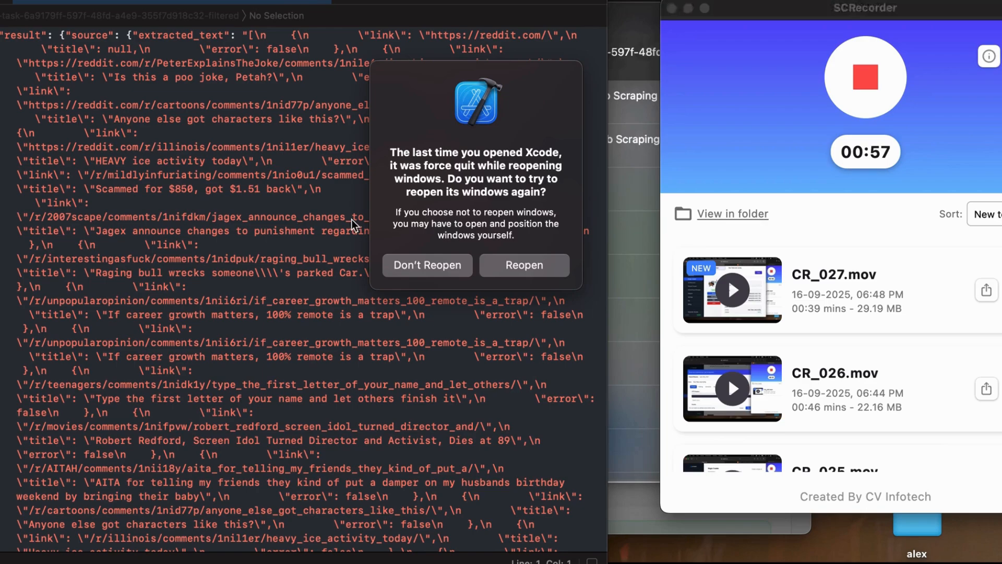
{"action": "left_click", "coordinate": [394, 265]}
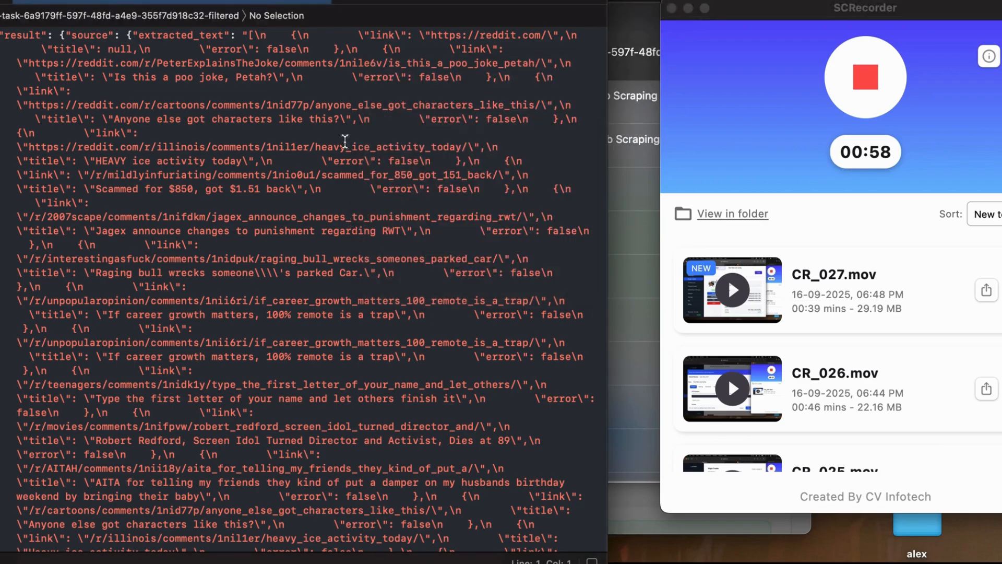
{"action": "scroll", "coordinate": [344, 143], "scroll_direction": "down", "scroll_amount": 4}
{"action": "scroll", "coordinate": [344, 144], "scroll_direction": "up", "scroll_amount": 4}
{"action": "left_click", "coordinate": [389, 106]}
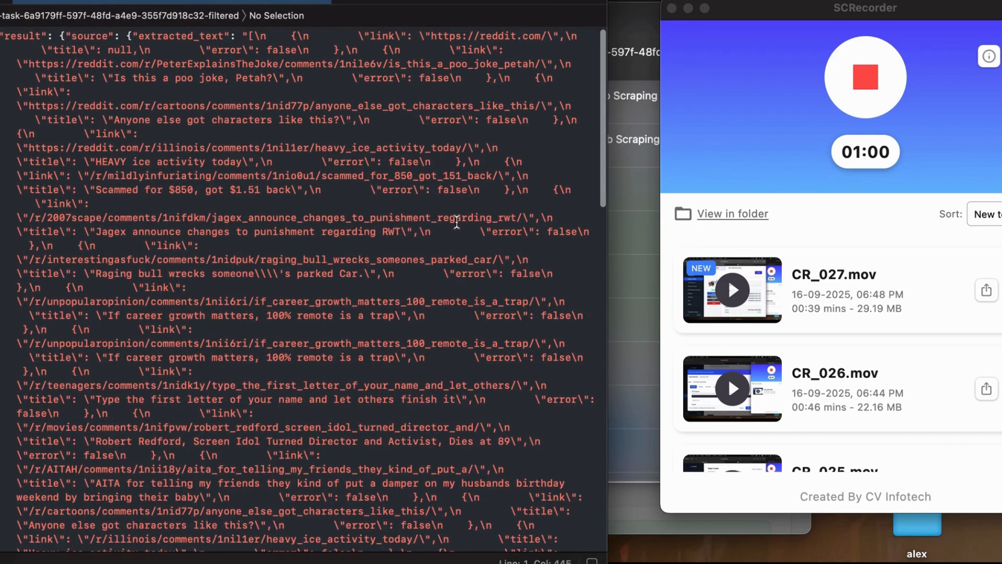
{"action": "scroll", "coordinate": [359, 370], "scroll_direction": "down", "scroll_amount": 20}
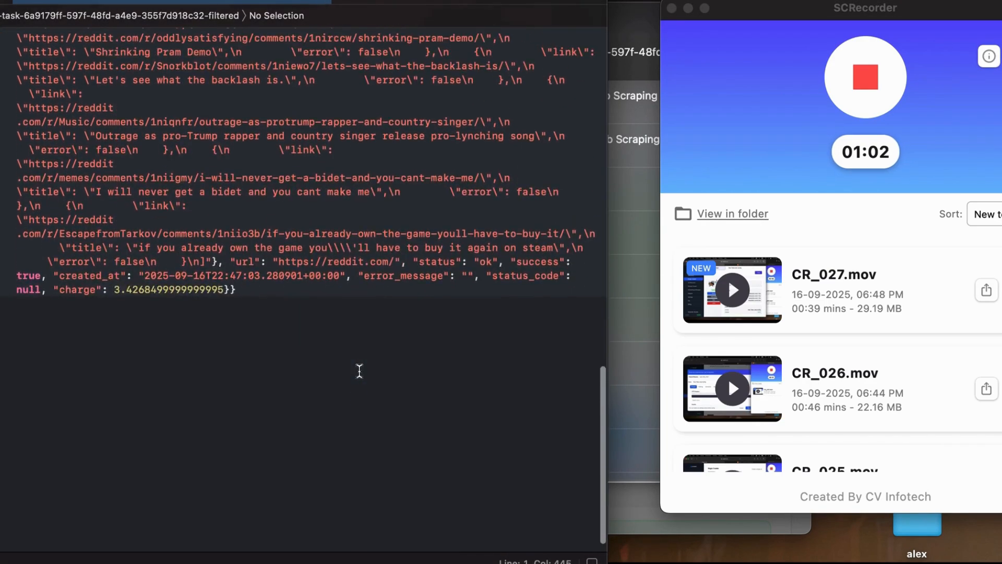
{"action": "scroll", "coordinate": [350, 308], "scroll_direction": "up", "scroll_amount": 10}
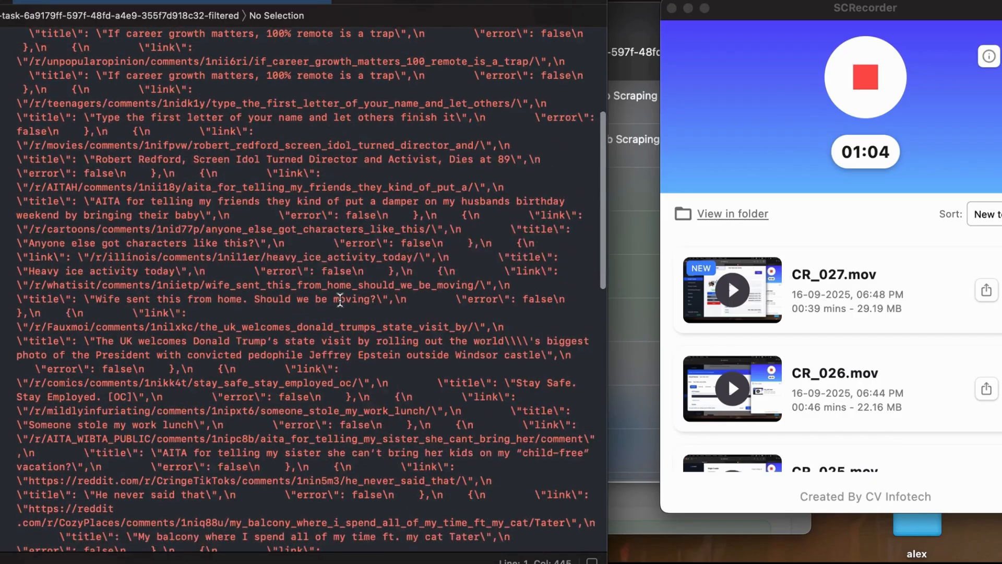
{"action": "scroll", "coordinate": [339, 299], "scroll_direction": "up", "scroll_amount": 8}
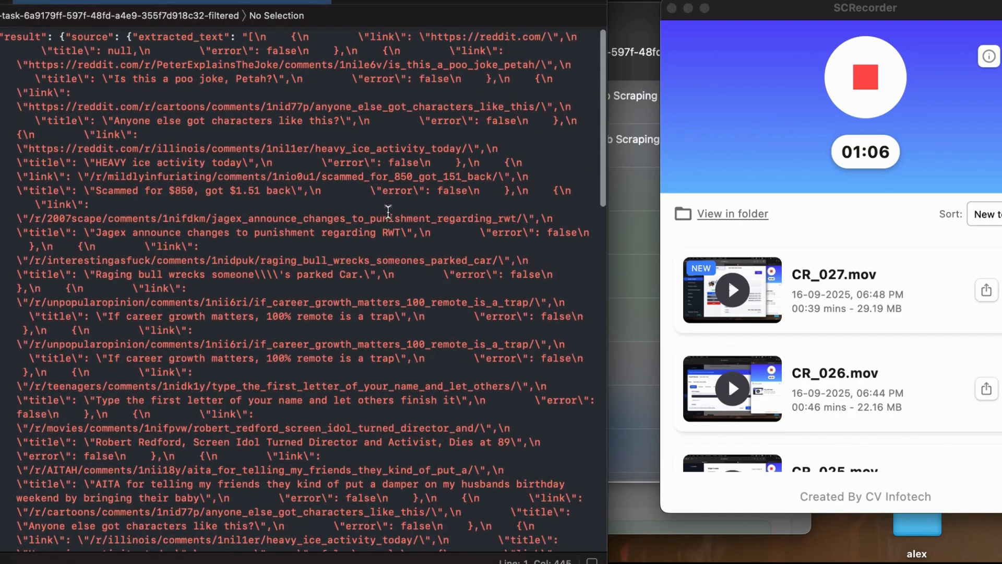
Switch to ChatGPT, paste the extracted JSON into a new chat message and check the pasted text from start to end
{"action": "left_click", "coordinate": [838, 101]}
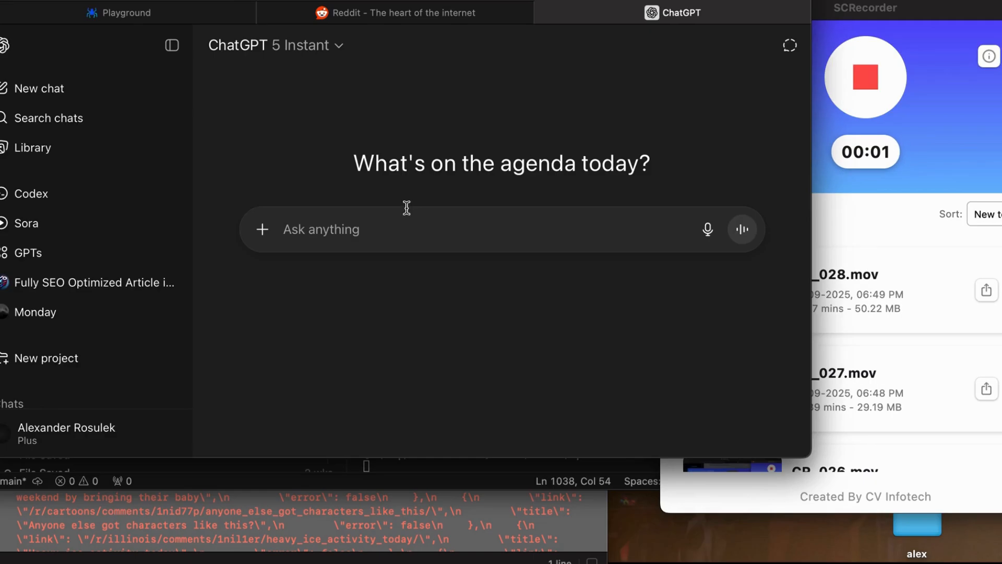
{"action": "key", "text": "super+v"}
{"action": "scroll", "coordinate": [339, 256], "scroll_direction": "up", "scroll_amount": 15}
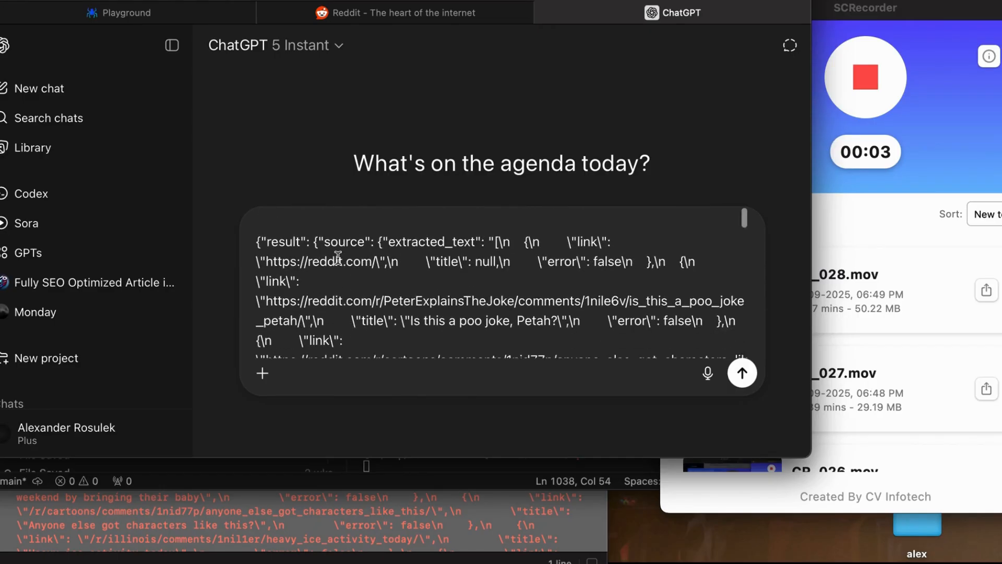
{"action": "scroll", "coordinate": [262, 230], "scroll_direction": "down", "scroll_amount": 15}
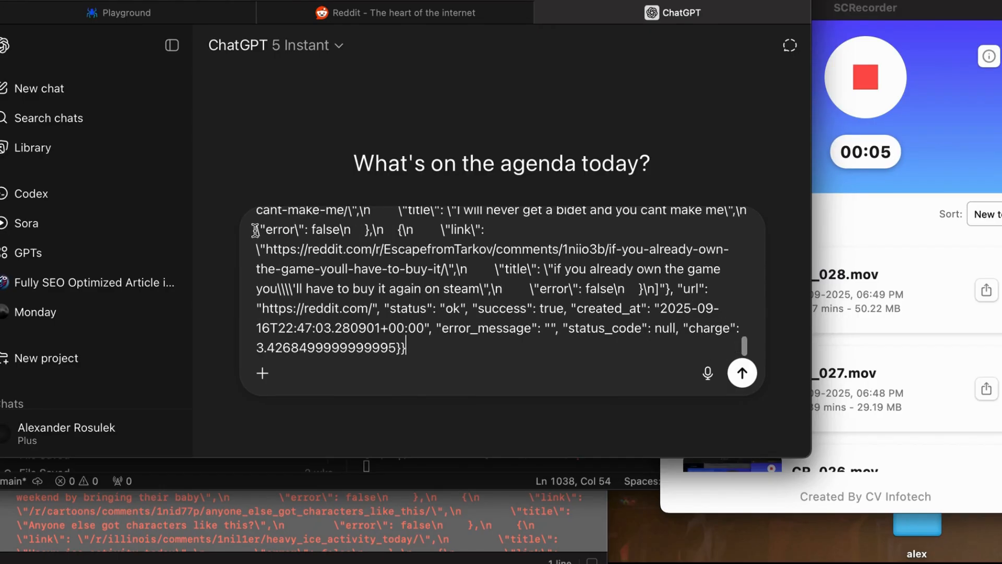
{"action": "scroll", "coordinate": [255, 230], "scroll_direction": "up", "scroll_amount": 15}
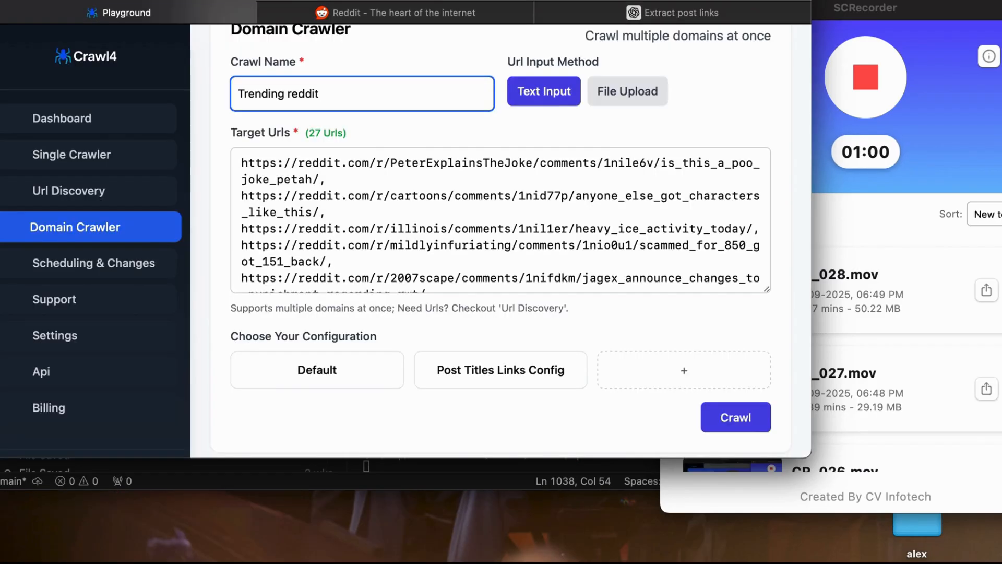
Complete the domain crawl's name as "Trending reddit info" and select the whole list of target URLs
{"action": "type", "text": "info"}
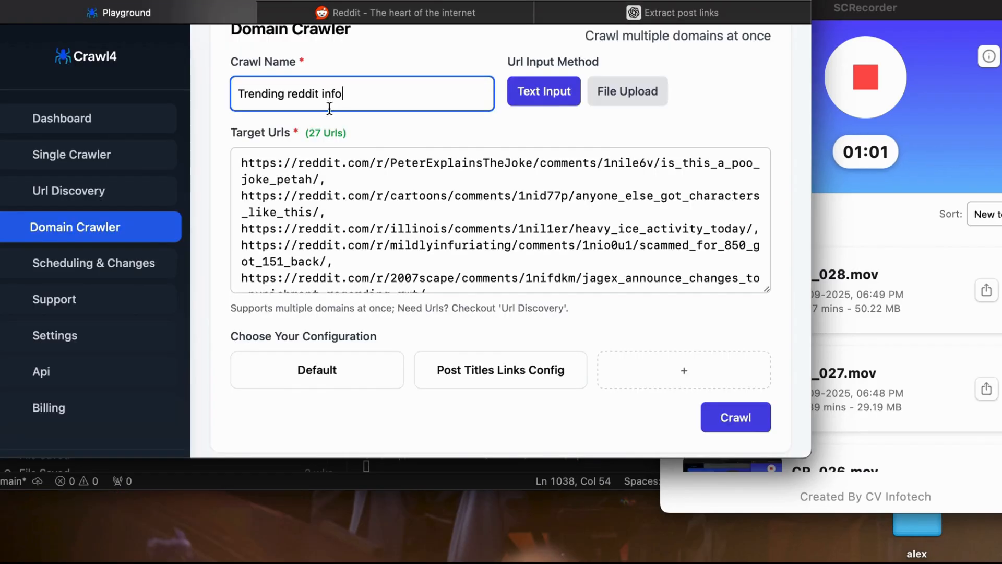
{"action": "scroll", "coordinate": [365, 251], "scroll_direction": "down", "scroll_amount": 10}
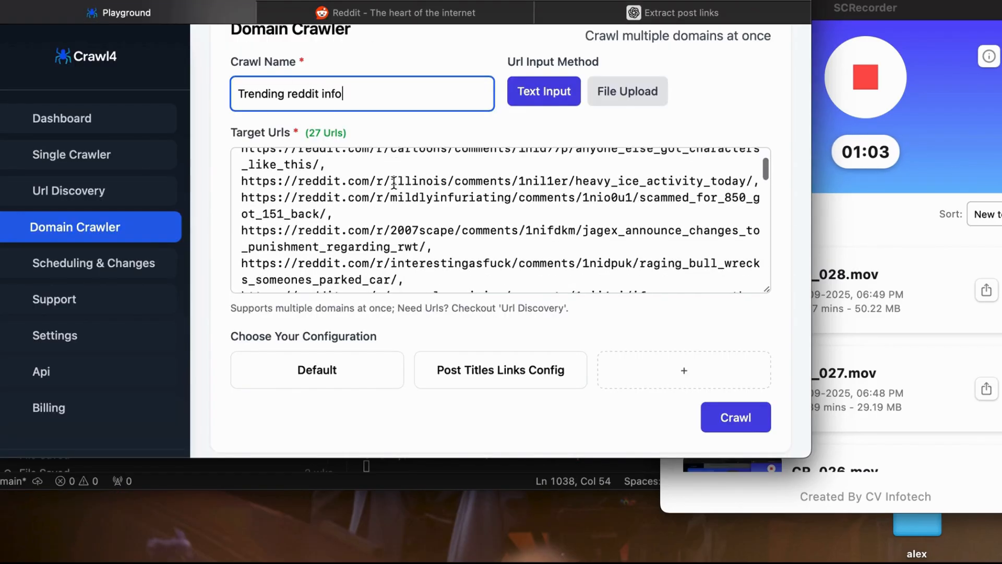
{"action": "left_click_drag", "start_coordinate": [505, 260], "coordinate": [249, 46]}
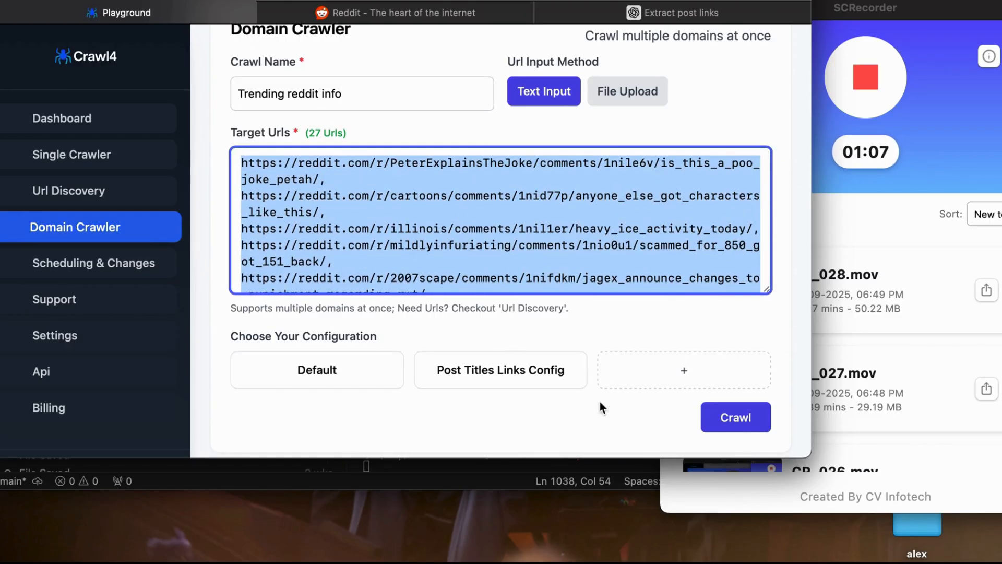
Start a new crawl configuration from the Summarization (LLM) template
{"action": "left_click", "coordinate": [684, 377]}
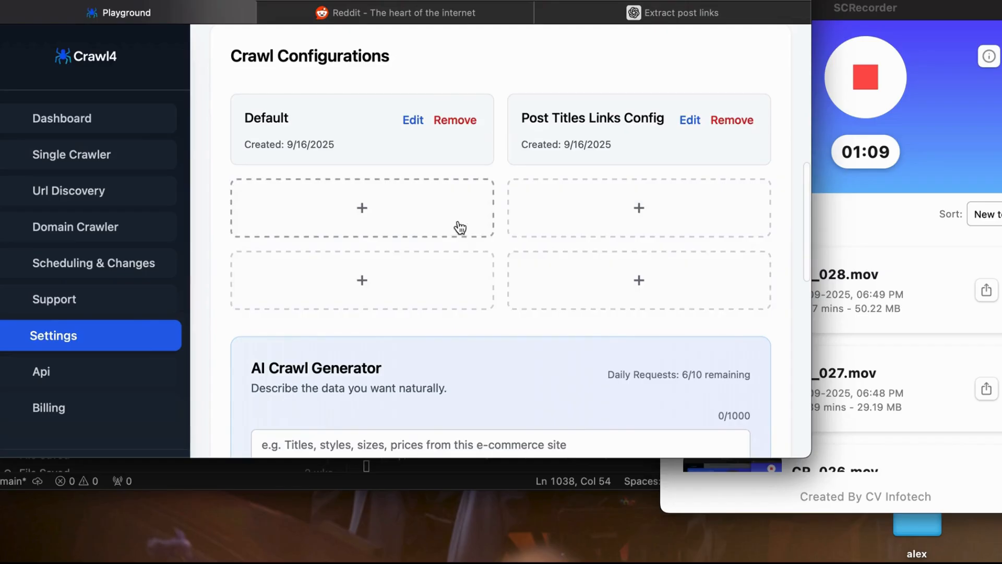
{"action": "left_click", "coordinate": [398, 200]}
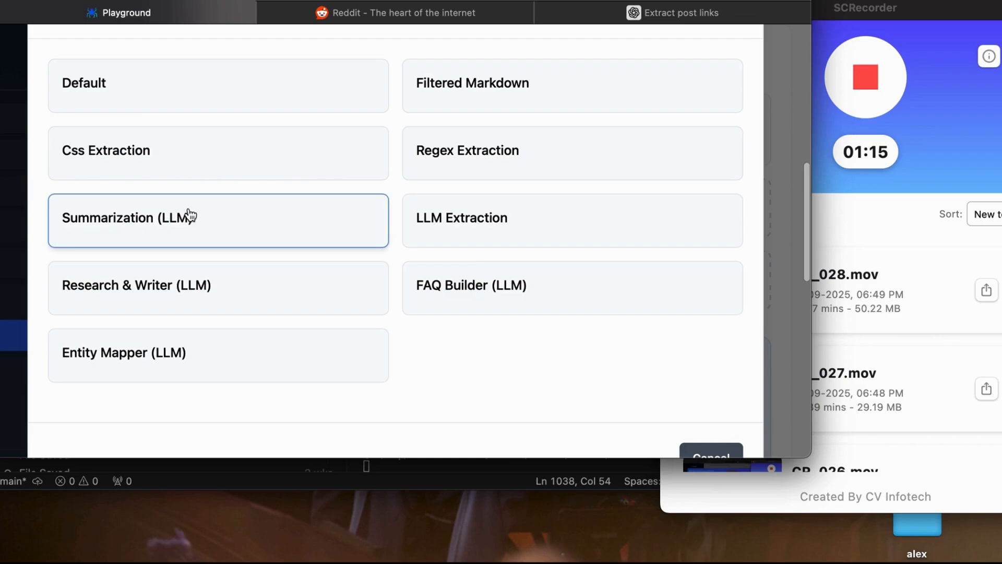
{"action": "left_click", "coordinate": [138, 212]}
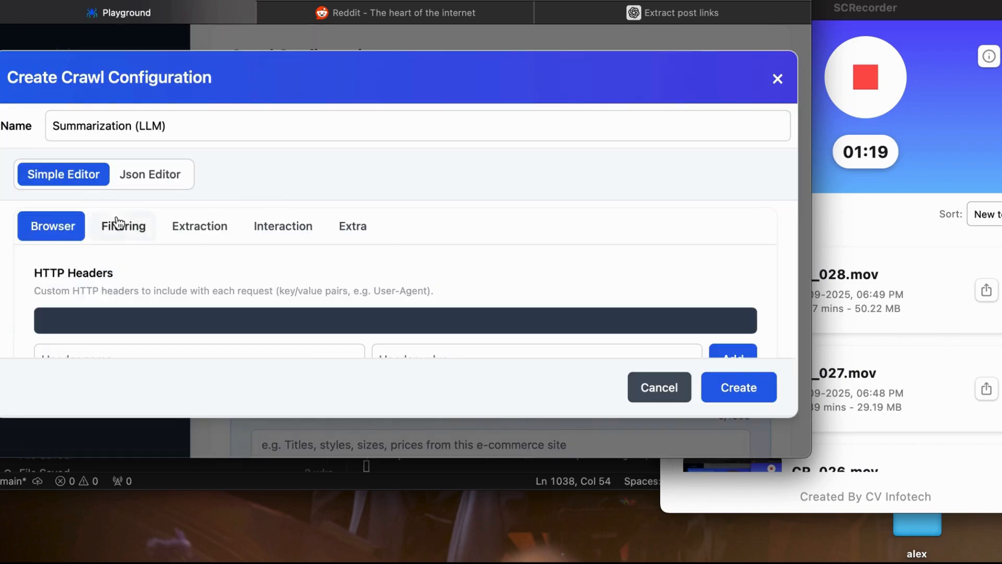
Review the new configuration's filtering settings, keeping Prune Markdown as the fit markdown strategy
{"action": "left_click", "coordinate": [133, 232]}
{"action": "scroll", "coordinate": [140, 275], "scroll_direction": "down", "scroll_amount": 3}
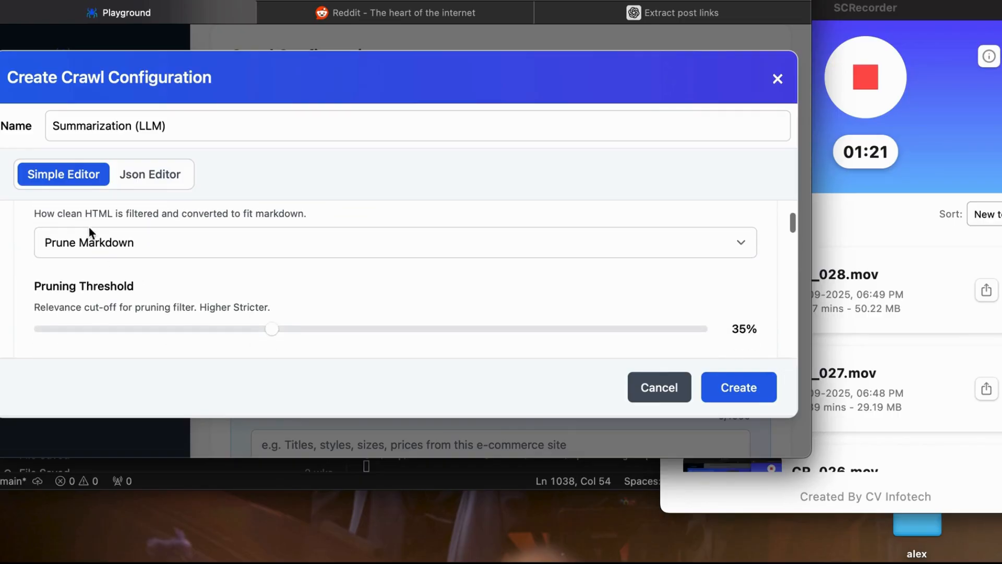
{"action": "scroll", "coordinate": [75, 239], "scroll_direction": "down", "scroll_amount": 2}
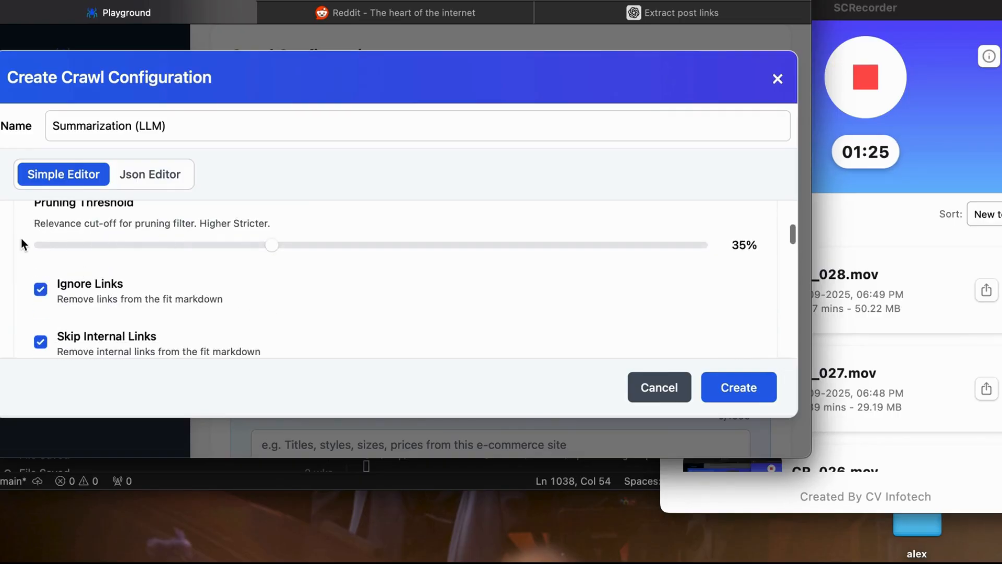
{"action": "scroll", "coordinate": [22, 244], "scroll_direction": "up", "scroll_amount": 2}
{"action": "left_click", "coordinate": [184, 247]}
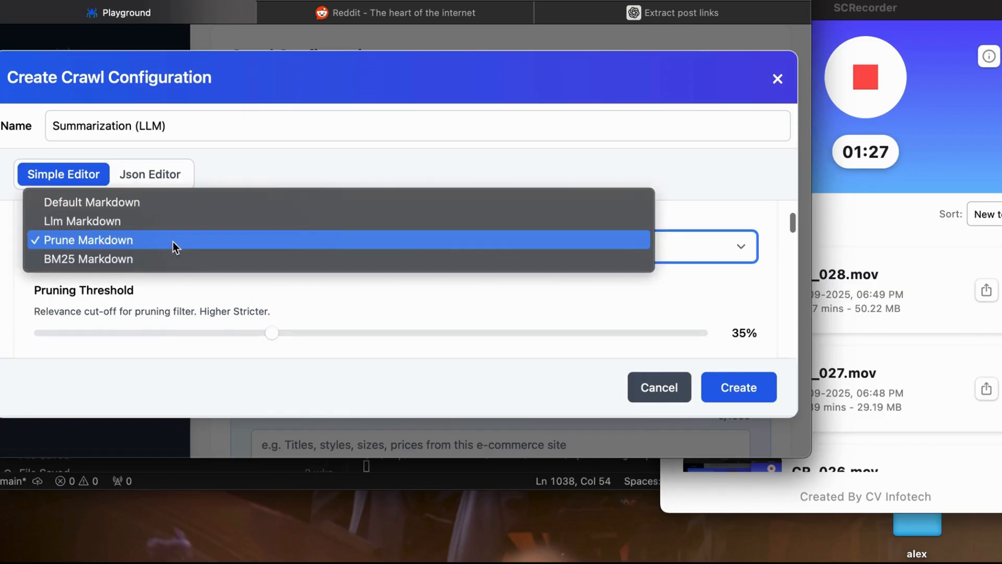
{"action": "left_click", "coordinate": [146, 248]}
{"action": "scroll", "coordinate": [162, 214], "scroll_direction": "up", "scroll_amount": 2}
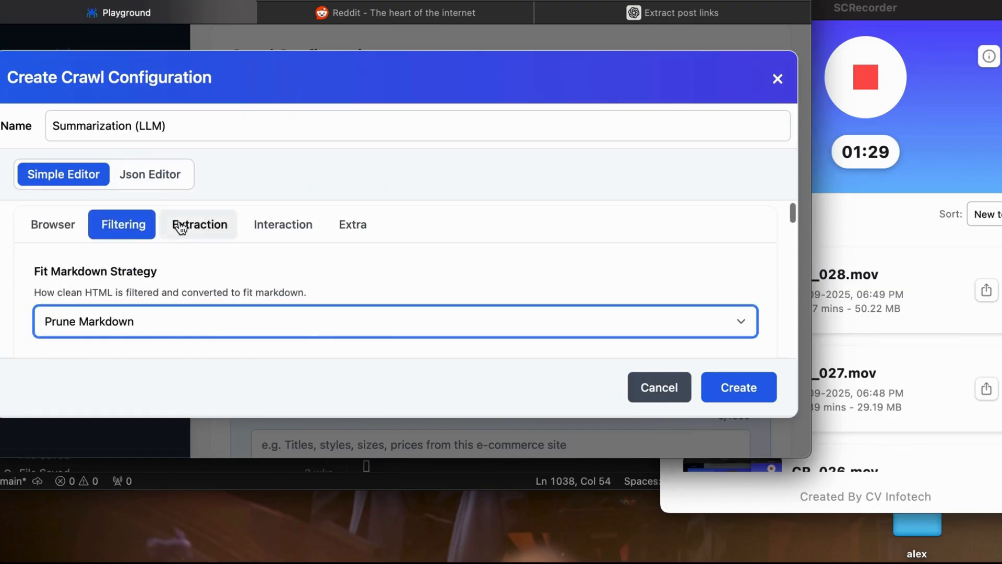
Rewrite the extraction's LLM instructions as "Identify and summarize the key facts from this reddit post."
{"action": "left_click", "coordinate": [179, 224]}
{"action": "scroll", "coordinate": [145, 270], "scroll_direction": "down", "scroll_amount": 1}
{"action": "scroll", "coordinate": [145, 272], "scroll_direction": "down", "scroll_amount": 1}
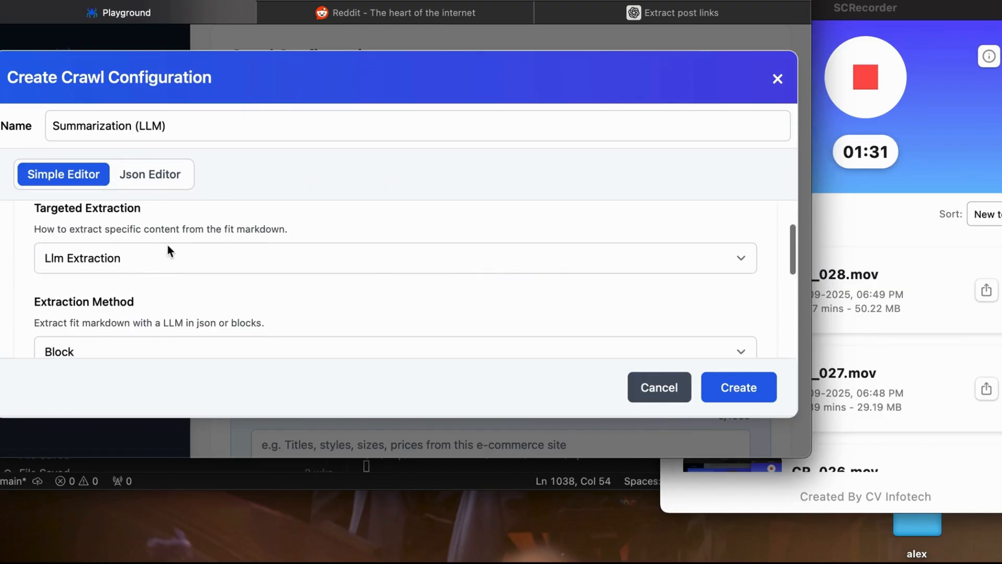
{"action": "scroll", "coordinate": [273, 249], "scroll_direction": "down", "scroll_amount": 5}
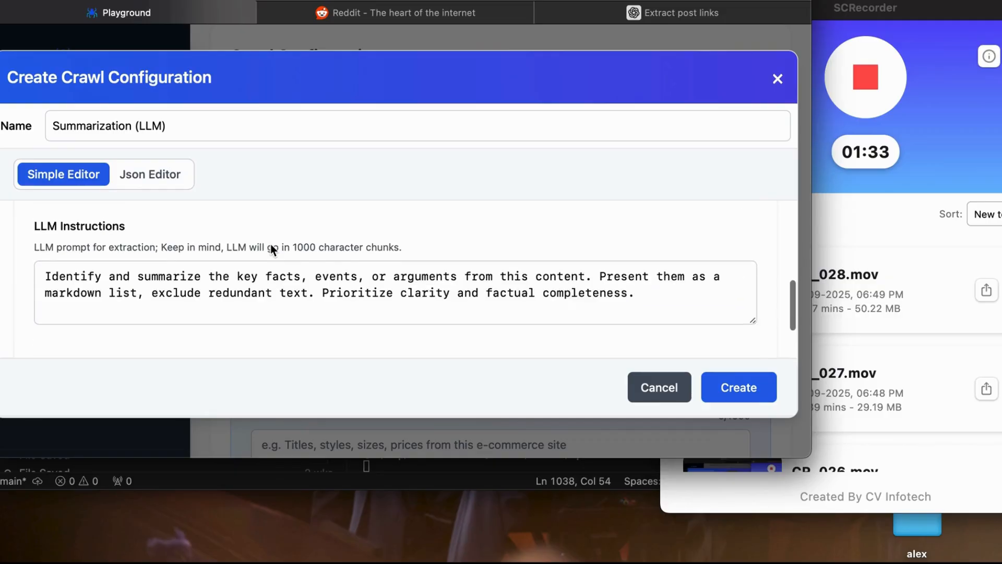
{"action": "scroll", "coordinate": [256, 249], "scroll_direction": "down", "scroll_amount": 1}
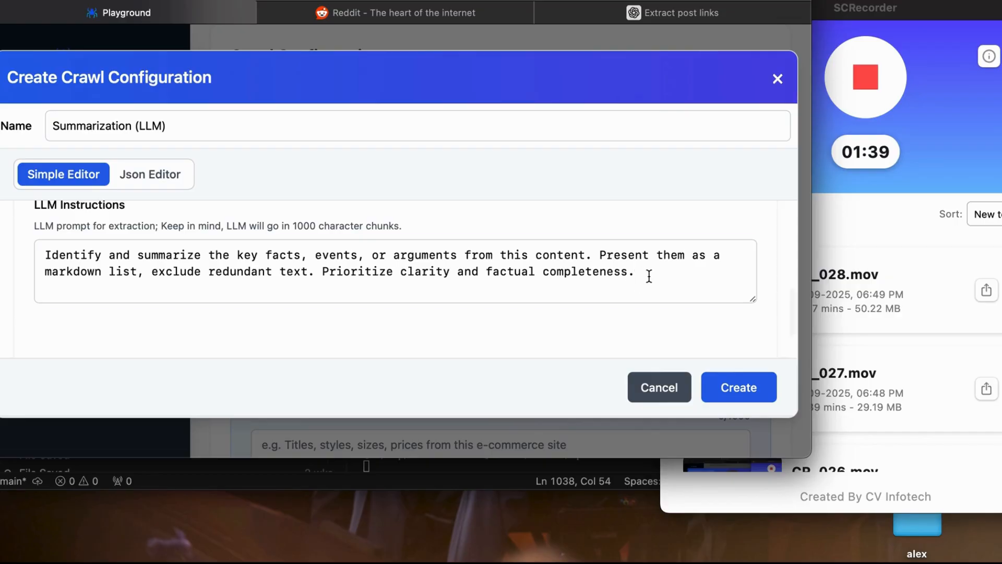
{"action": "left_click_drag", "start_coordinate": [649, 276], "coordinate": [298, 259]}
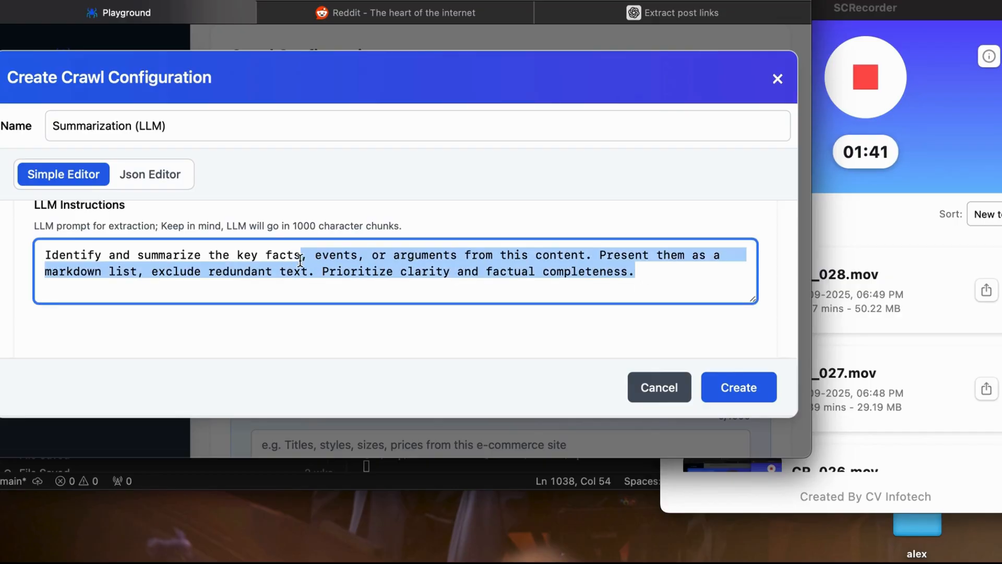
{"action": "key", "text": "BackSpace"}
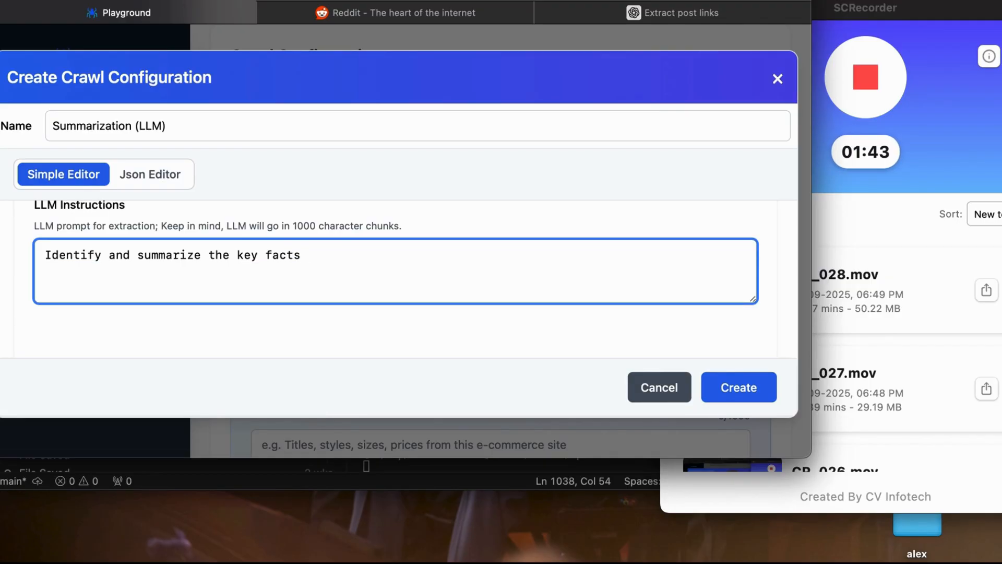
{"action": "type", "text": "from this red"}
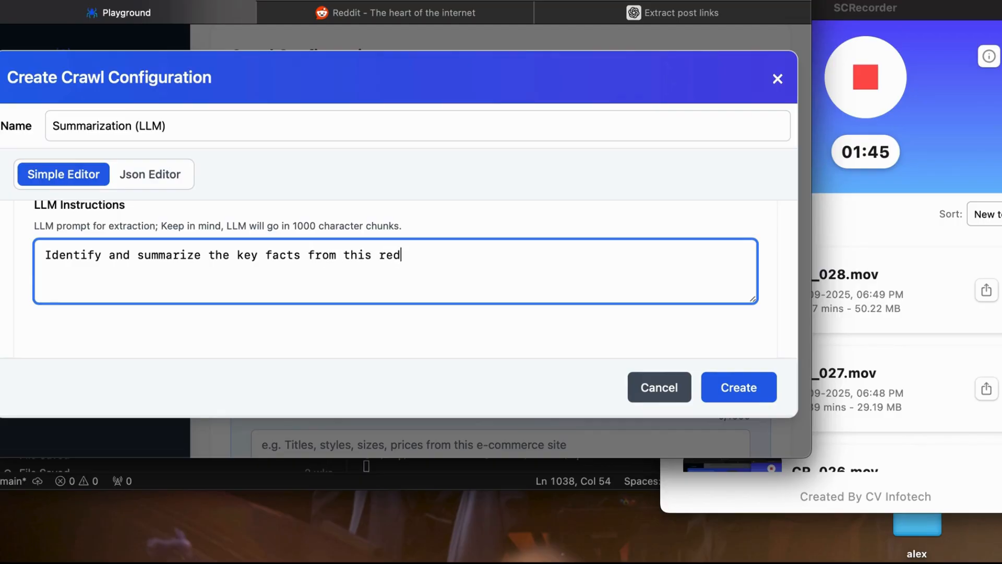
{"action": "type", "text": "dit post"}
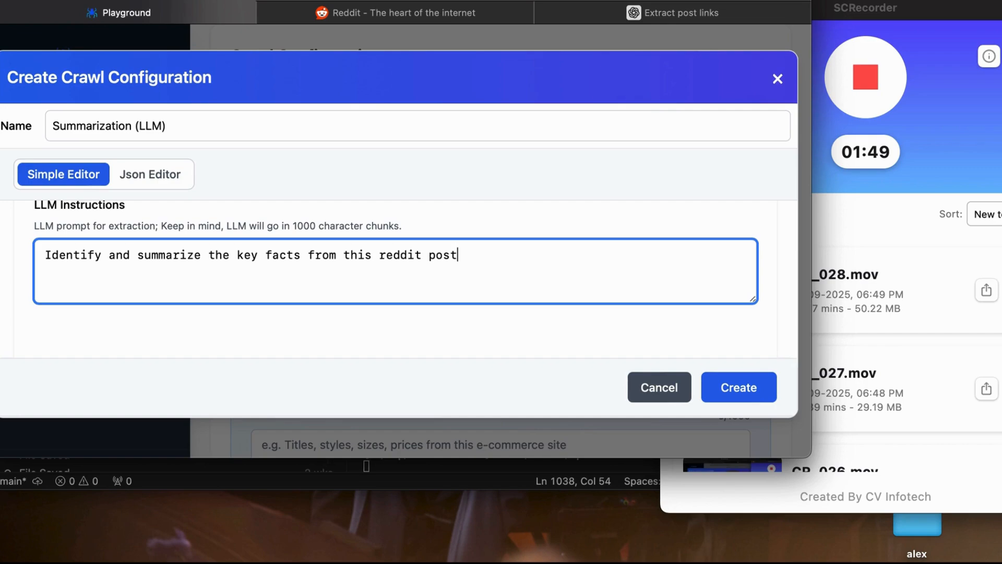
{"action": "type", "text": ", ."}
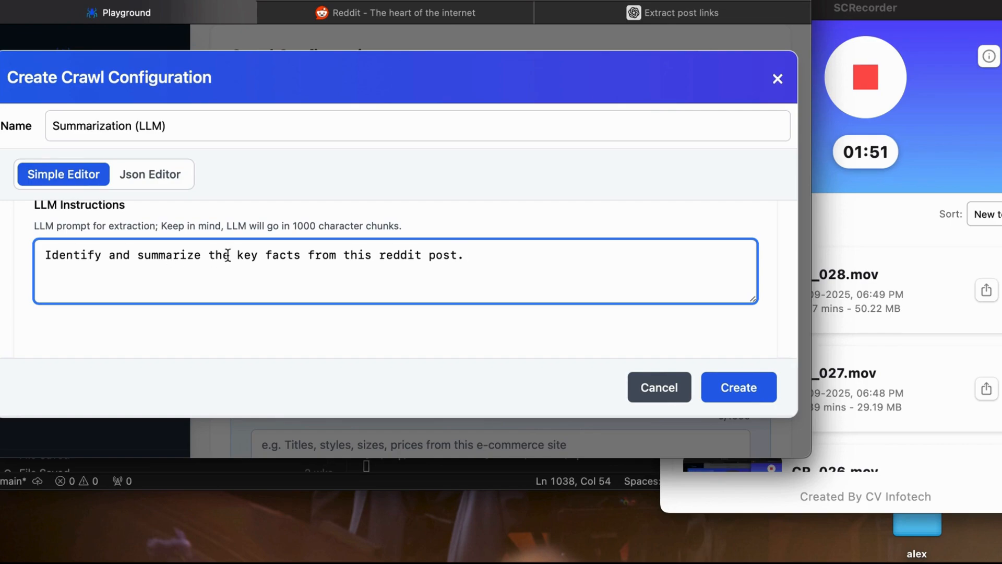
Add "and trends" after "key facts" in the LLM instructions and create the Summarization (LLM) configuration
{"action": "type", "text": "trends"}
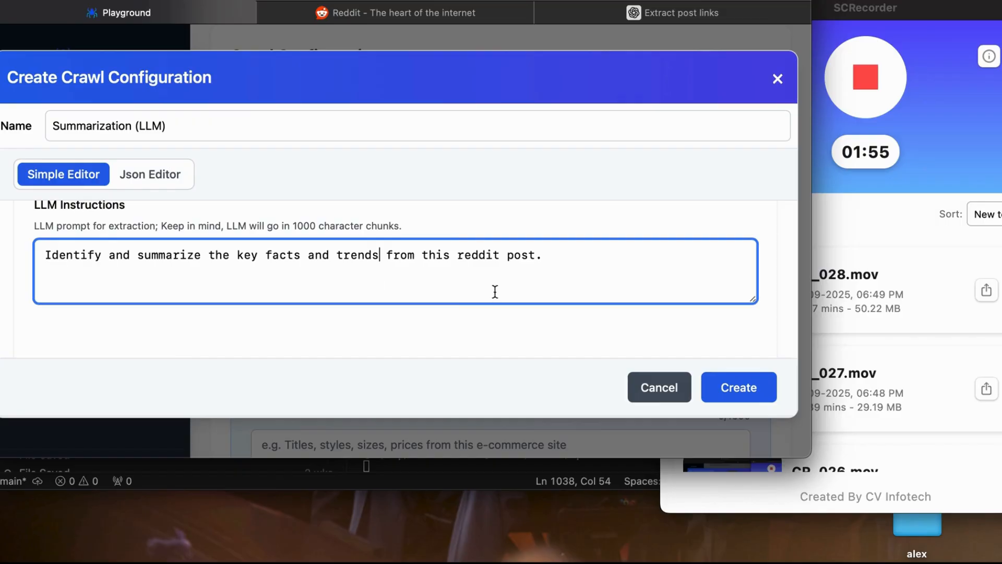
{"action": "scroll", "coordinate": [441, 292], "scroll_direction": "down", "scroll_amount": 2}
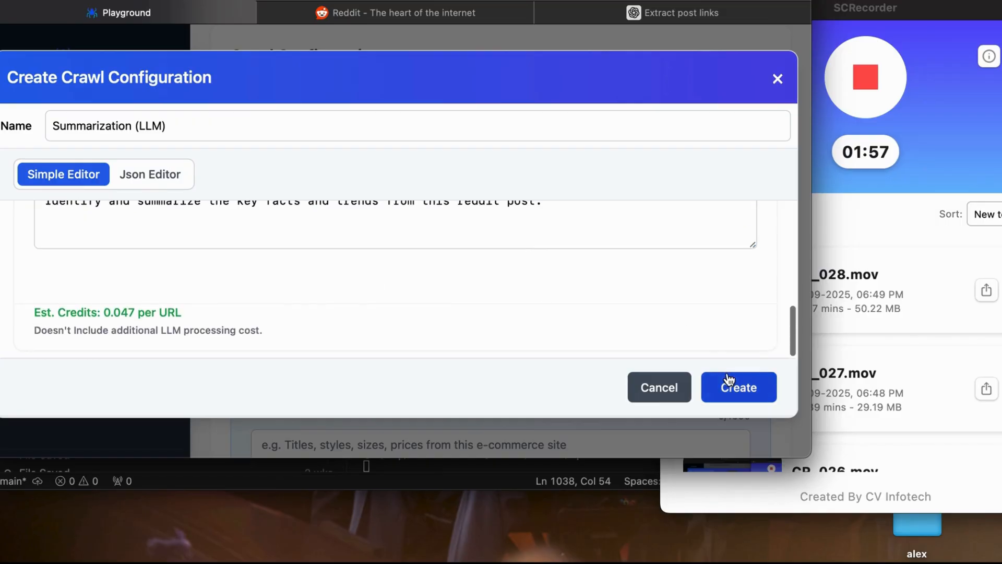
{"action": "left_click", "coordinate": [721, 385]}
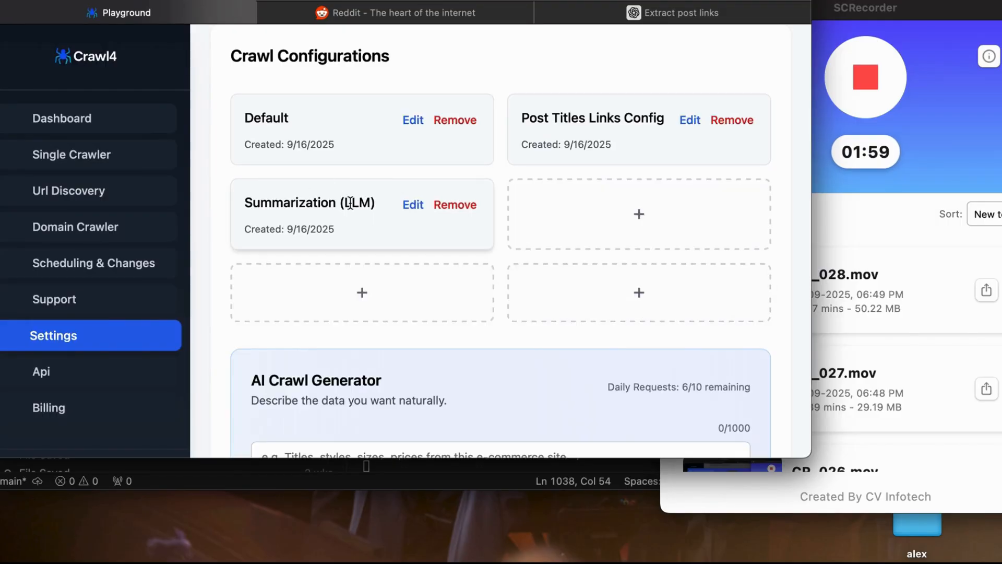
Return to the Domain Crawler, paste the copied Reddit post links as target URLs and name the crawl "reddit trends"
{"action": "left_click", "coordinate": [130, 222]}
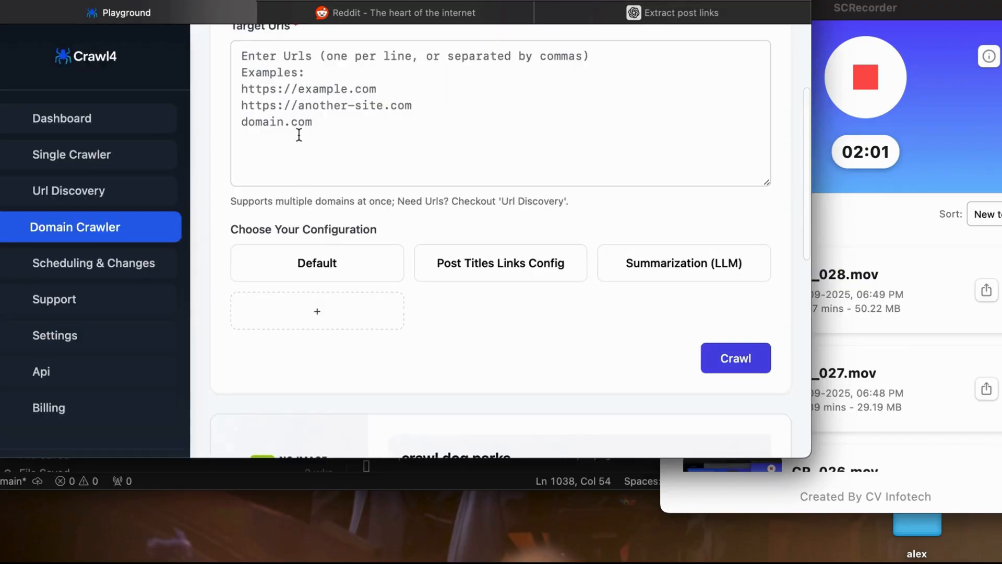
{"action": "left_click", "coordinate": [299, 134]}
{"action": "scroll", "coordinate": [299, 134], "scroll_direction": "up", "scroll_amount": 3}
{"action": "key", "text": "cmd+v"}
{"action": "left_click", "coordinate": [418, 138]}
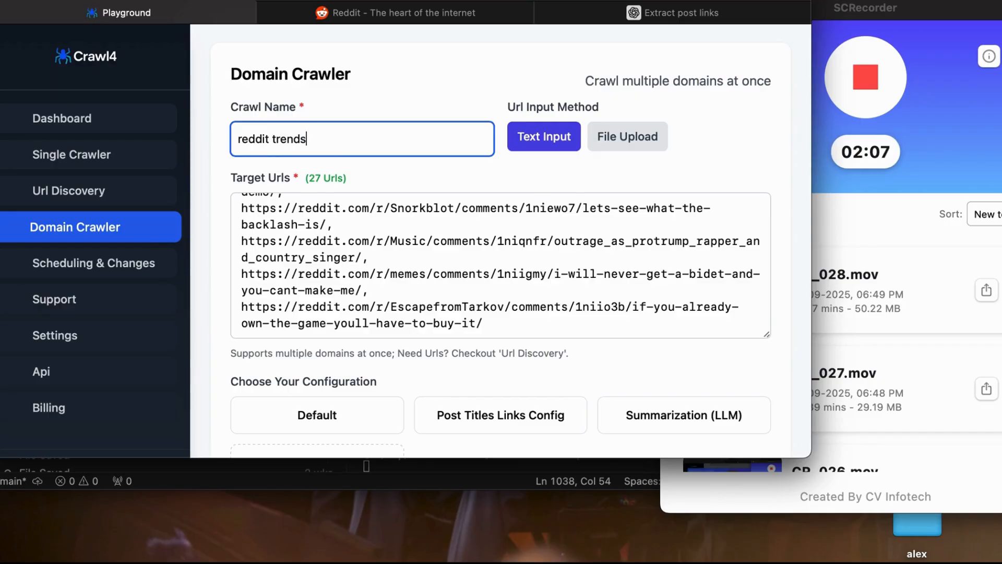
Choose the Summarization (LLM) configuration for the reddit trends crawl and start it
{"action": "left_click", "coordinate": [714, 424]}
{"action": "scroll", "coordinate": [650, 340], "scroll_direction": "down", "scroll_amount": 3}
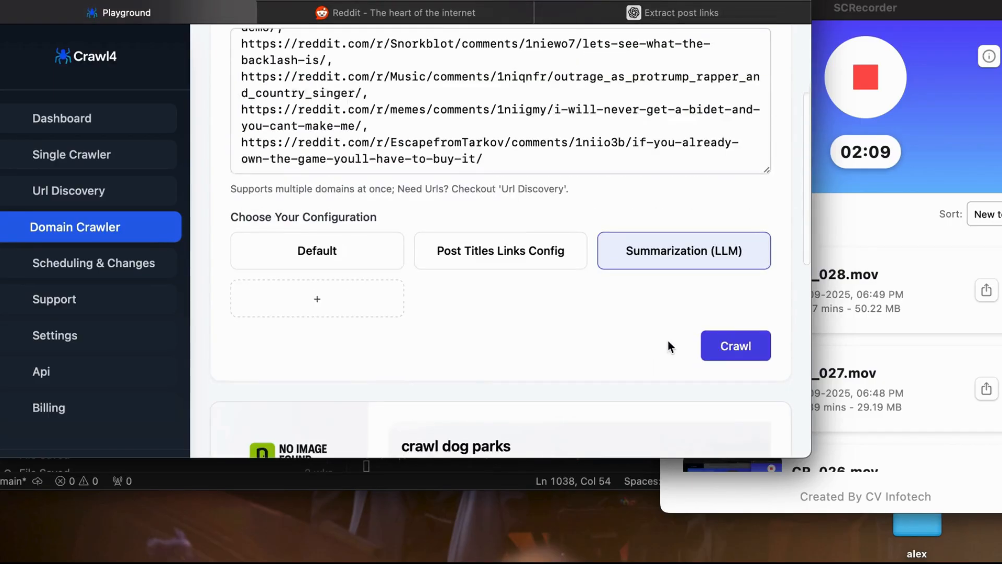
{"action": "left_click", "coordinate": [738, 346]}
Check the finished reddit trends crawl's task info and crawl data, and open the URLs crawled for the reddit.com domain
{"action": "scroll", "coordinate": [543, 339], "scroll_direction": "down", "scroll_amount": 3}
{"action": "scroll", "coordinate": [532, 338], "scroll_direction": "down", "scroll_amount": 3}
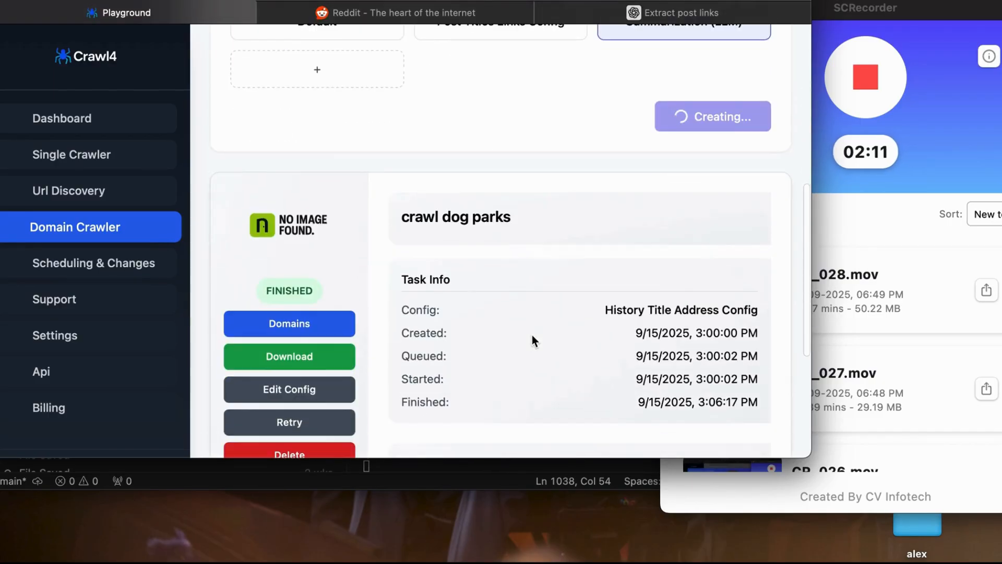
{"action": "scroll", "coordinate": [533, 338], "scroll_direction": "down", "scroll_amount": 3}
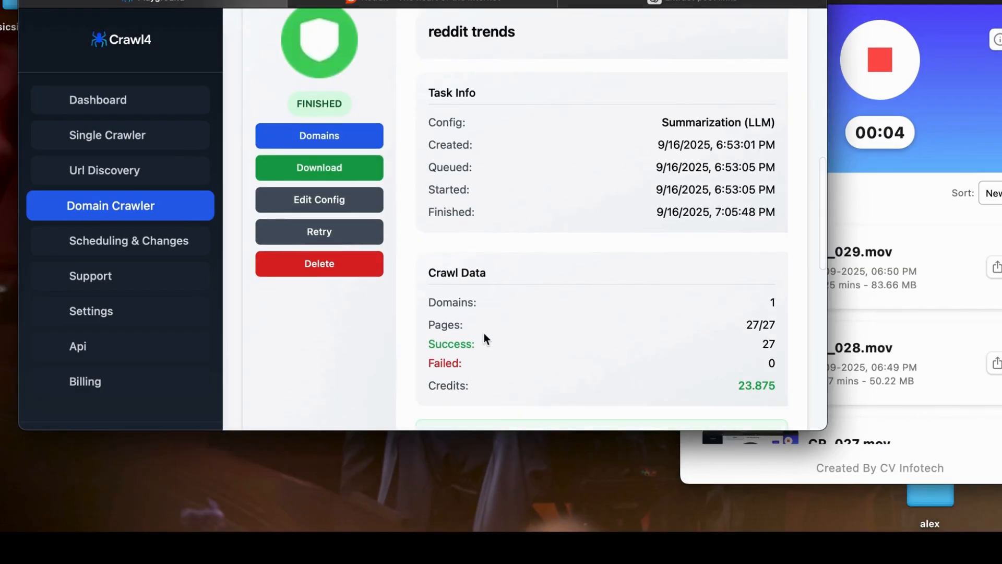
{"action": "scroll", "coordinate": [483, 333], "scroll_direction": "down", "scroll_amount": 1}
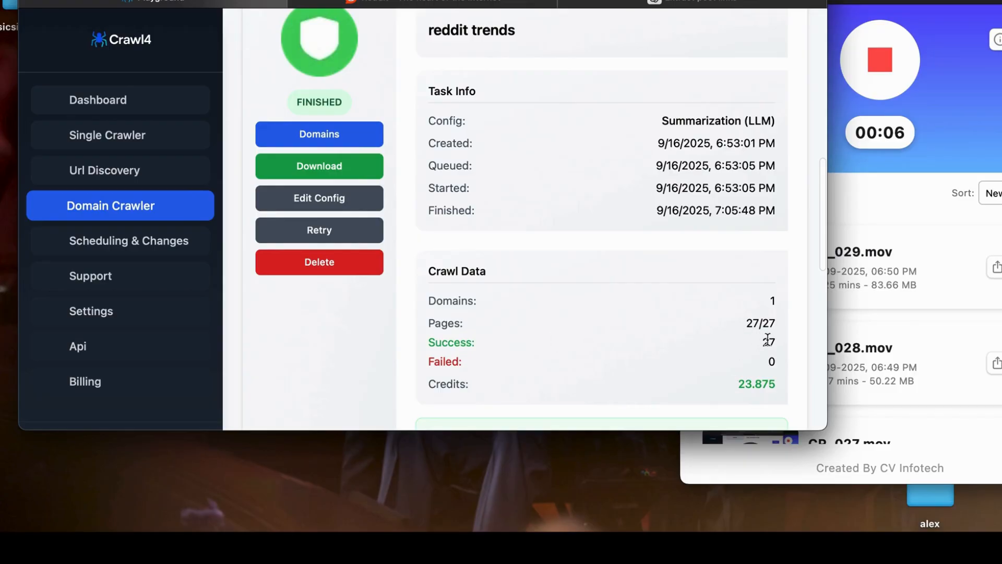
{"action": "left_click", "coordinate": [358, 131]}
{"action": "left_click", "coordinate": [343, 239]}
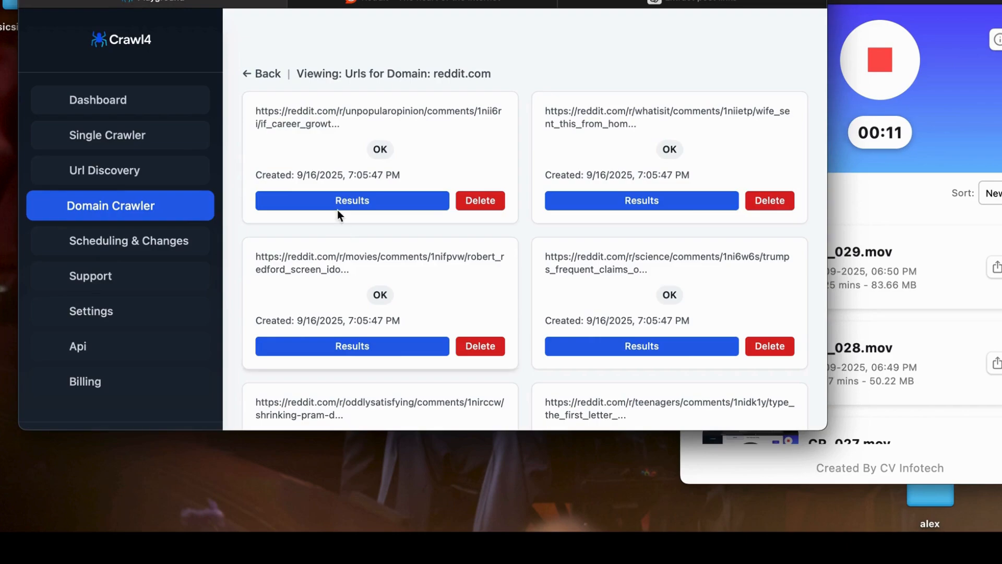
Look through the whole list of crawled Reddit URLs and open the results of the AITAH post
{"action": "scroll", "coordinate": [421, 180], "scroll_direction": "down", "scroll_amount": 3}
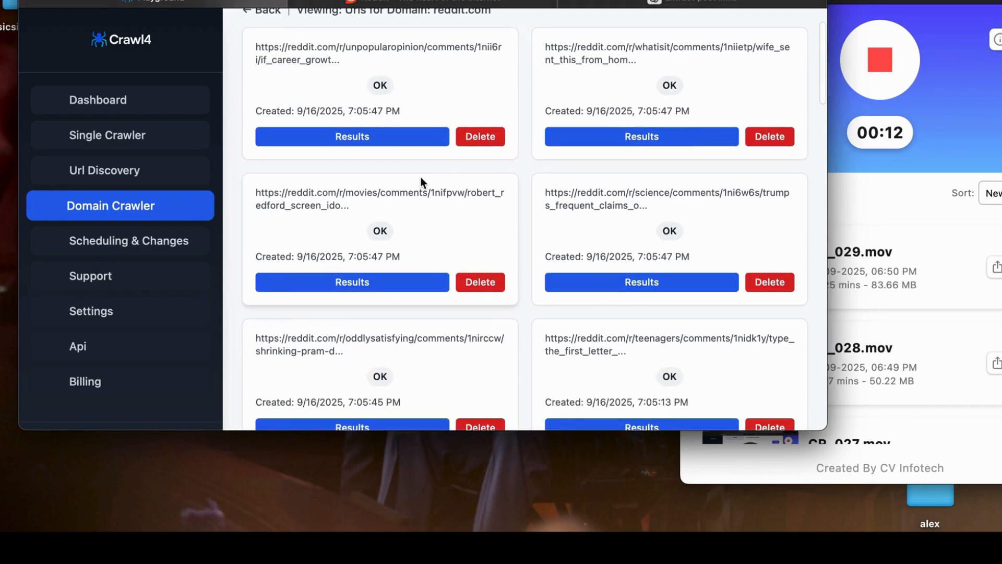
{"action": "scroll", "coordinate": [420, 177], "scroll_direction": "down", "scroll_amount": 6}
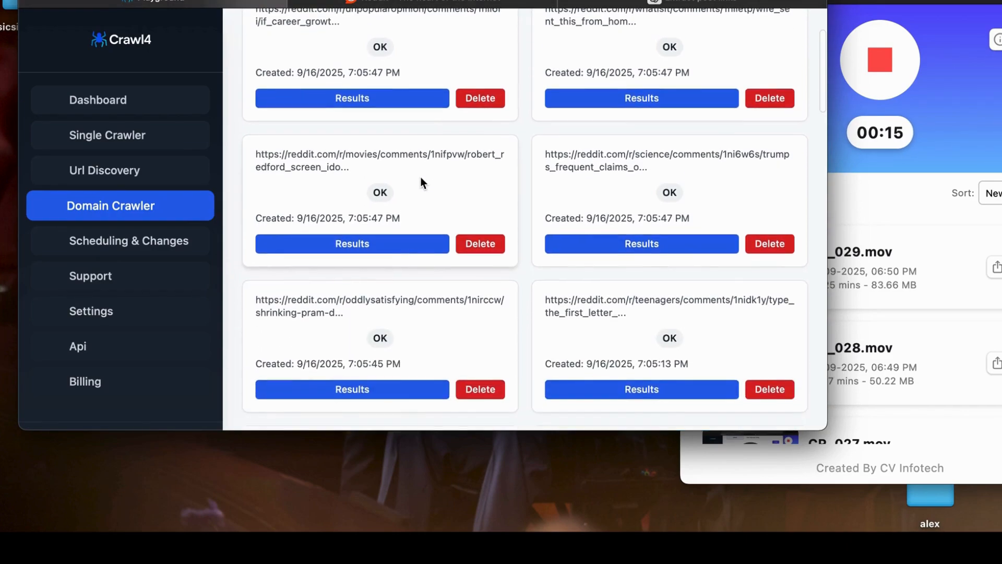
{"action": "scroll", "coordinate": [421, 176], "scroll_direction": "down", "scroll_amount": 20}
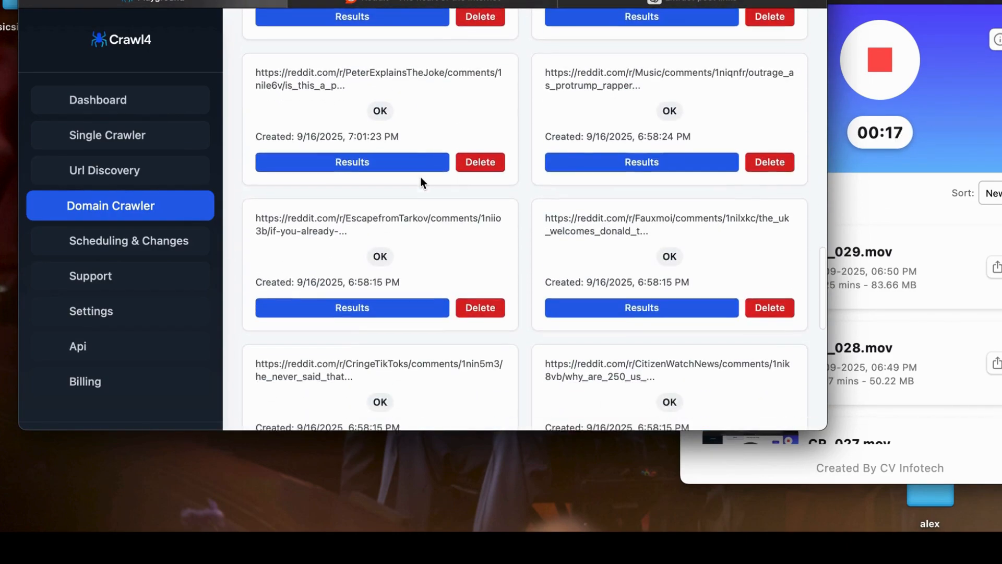
{"action": "scroll", "coordinate": [420, 177], "scroll_direction": "down", "scroll_amount": 14}
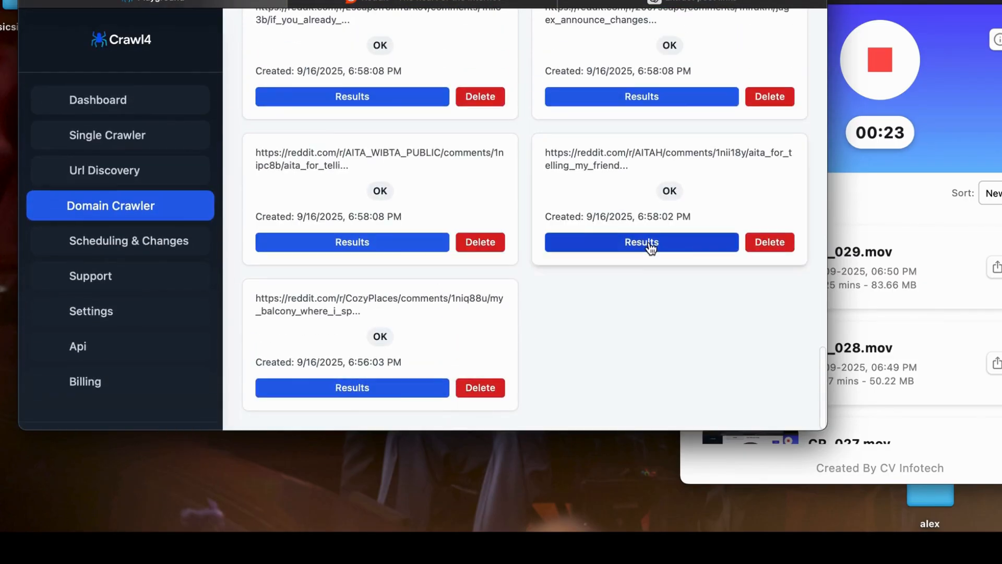
{"action": "left_click", "coordinate": [641, 242]}
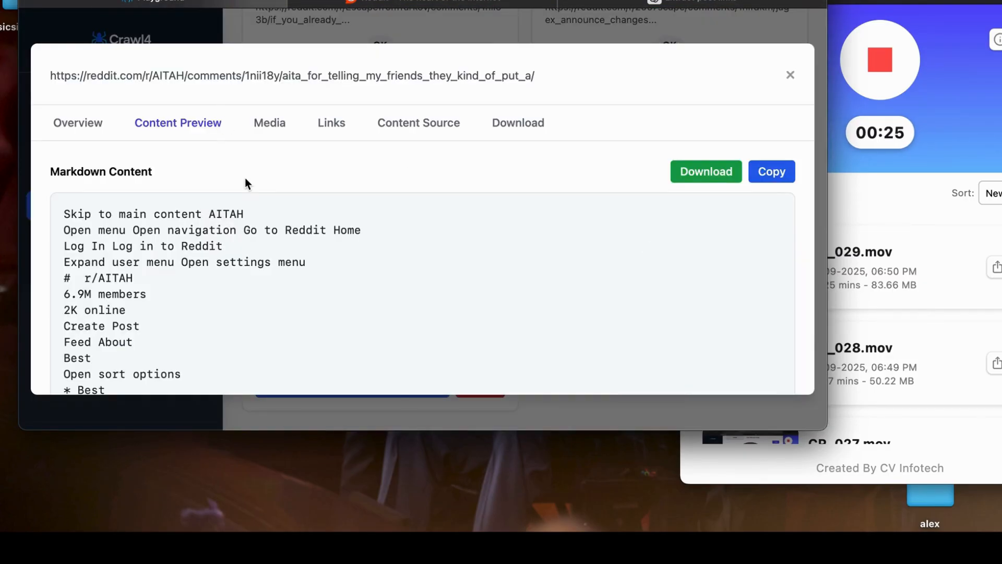
Examine the AITAH post's markdown content and the tags and content of its first extracted section
{"action": "scroll", "coordinate": [245, 178], "scroll_direction": "down", "scroll_amount": 20}
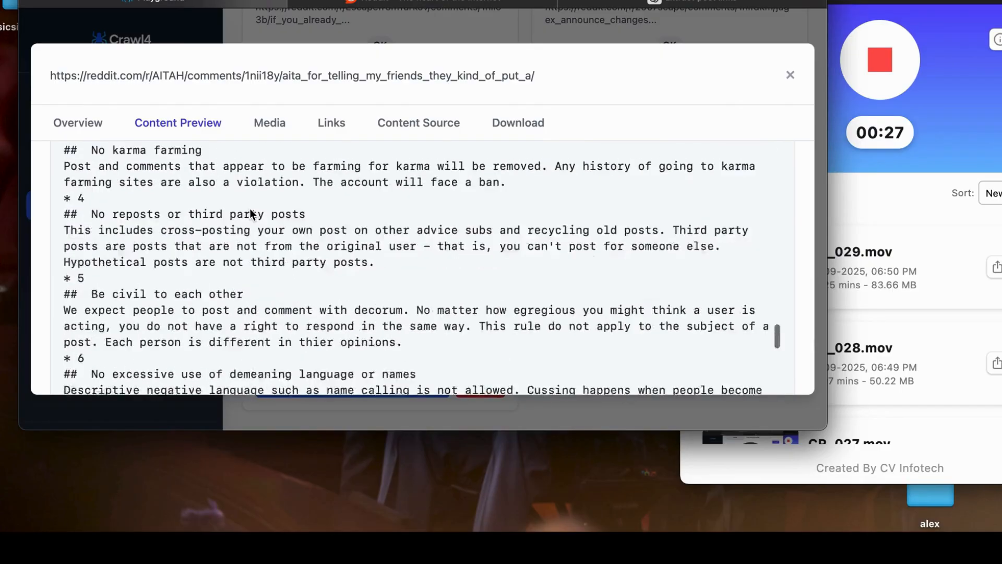
{"action": "scroll", "coordinate": [249, 213], "scroll_direction": "down", "scroll_amount": 20}
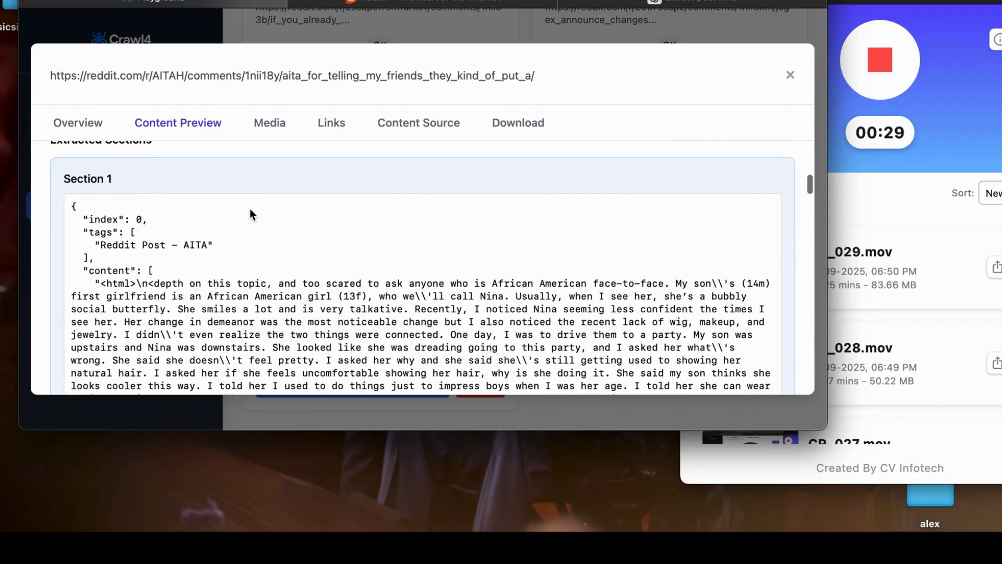
{"action": "scroll", "coordinate": [250, 208], "scroll_direction": "down", "scroll_amount": 3}
{"action": "scroll", "coordinate": [261, 230], "scroll_direction": "down", "scroll_amount": 1}
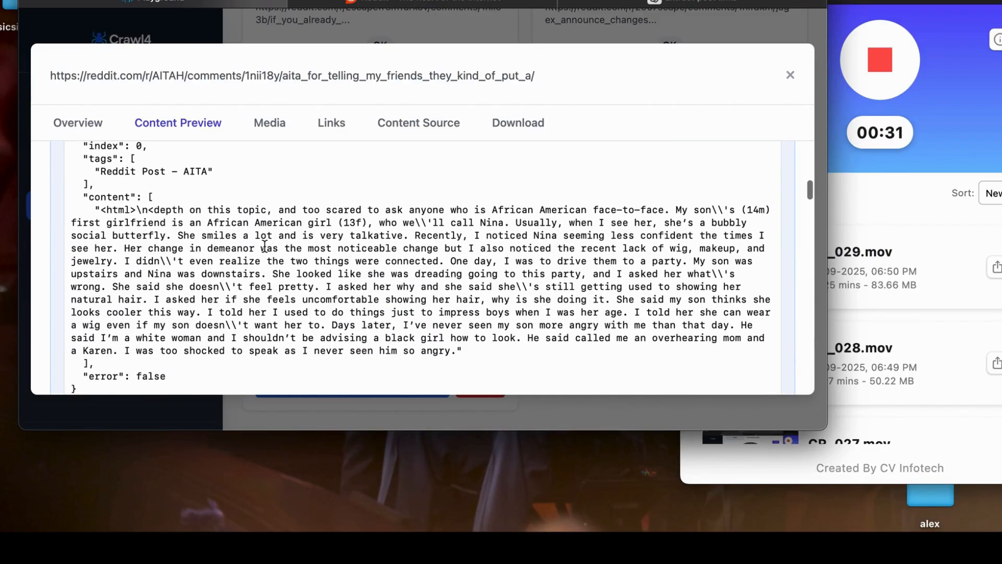
{"action": "left_click_drag", "start_coordinate": [104, 175], "coordinate": [194, 172]}
{"action": "left_click", "coordinate": [183, 229]}
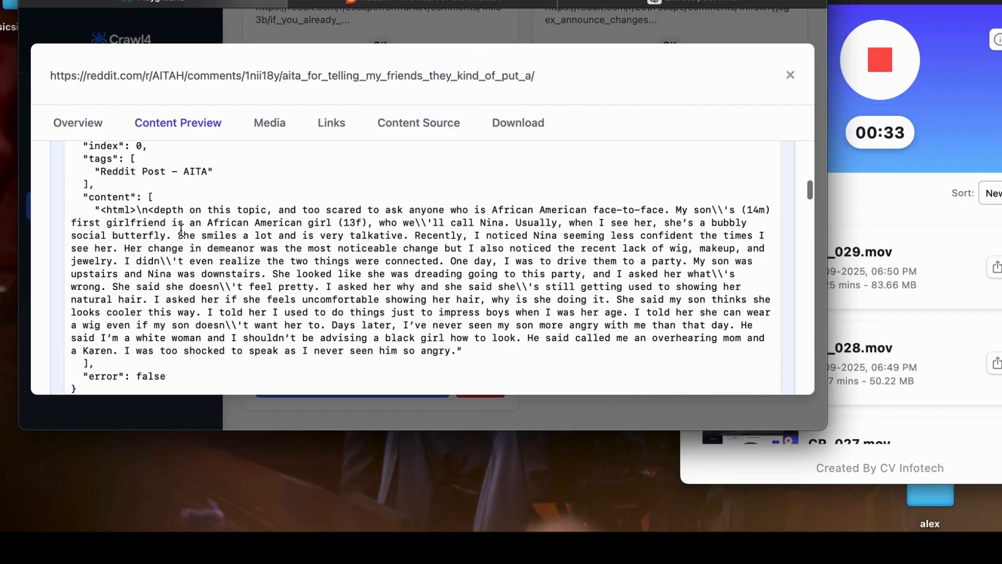
{"action": "scroll", "coordinate": [181, 230], "scroll_direction": "down", "scroll_amount": 1}
{"action": "scroll", "coordinate": [180, 230], "scroll_direction": "up", "scroll_amount": 1}
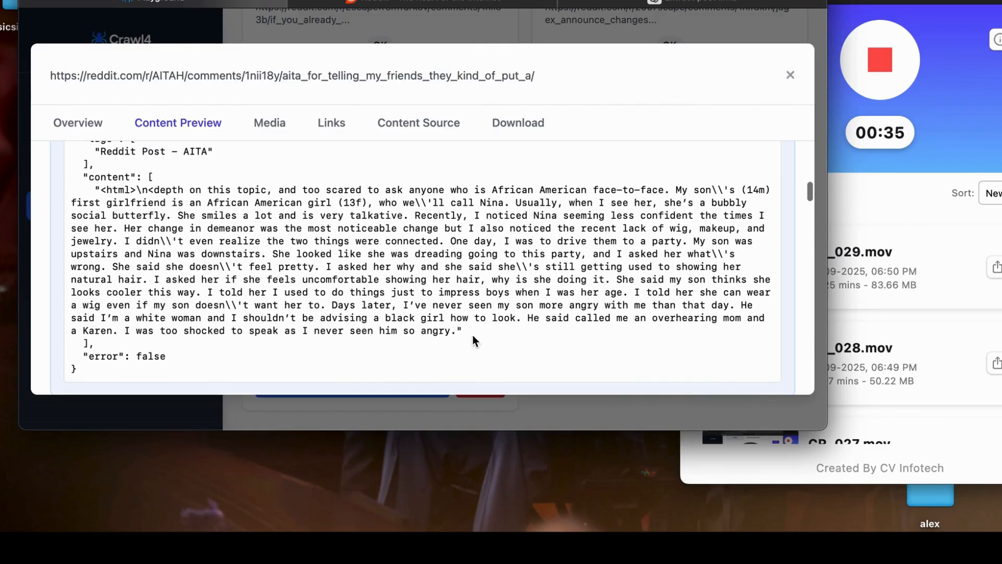
{"action": "left_click_drag", "start_coordinate": [473, 340], "coordinate": [127, 186]}
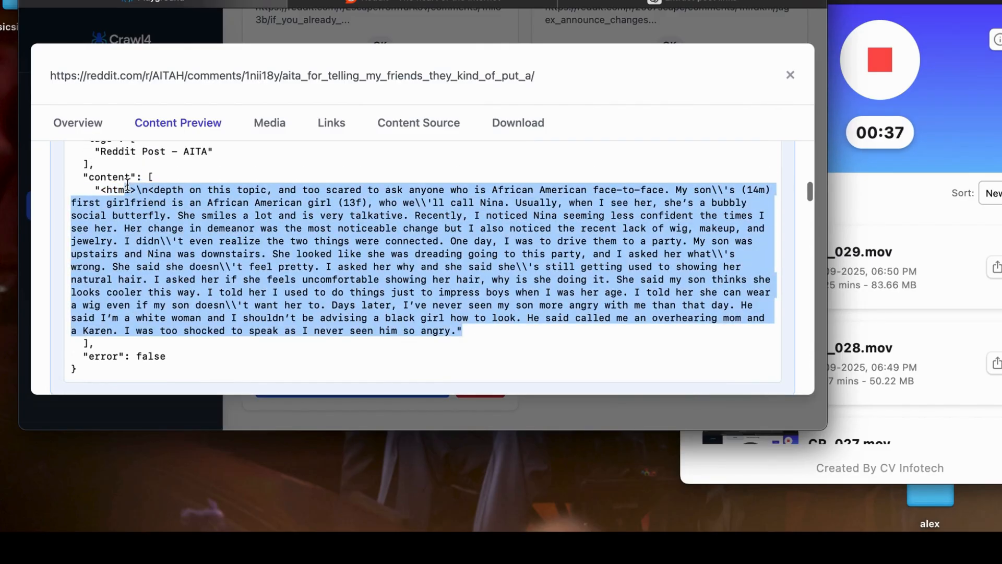
{"action": "left_click", "coordinate": [186, 216]}
Read through the AITAH post's extracted sections from Section 2 to Section 8
{"action": "scroll", "coordinate": [185, 216], "scroll_direction": "down", "scroll_amount": 10}
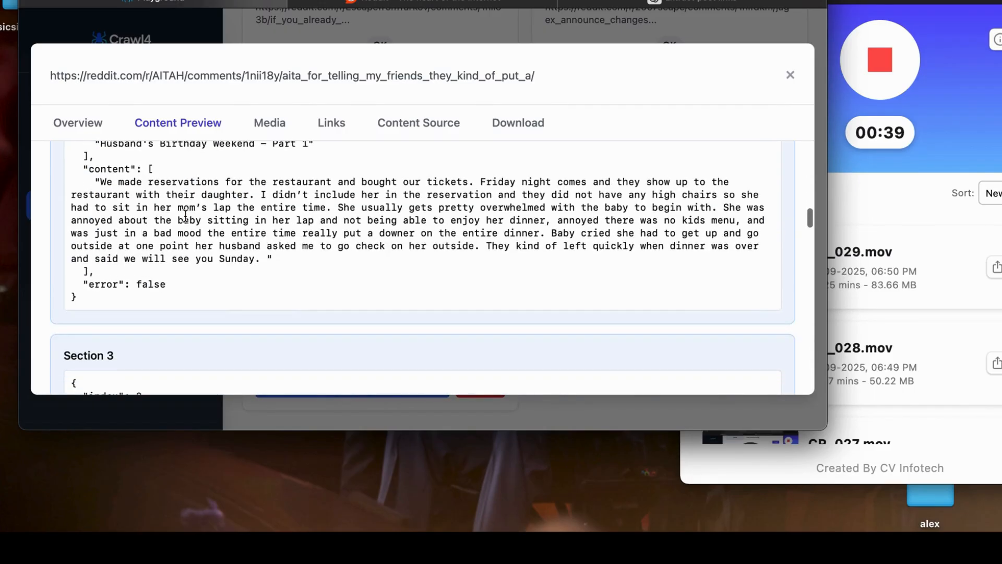
{"action": "scroll", "coordinate": [131, 196], "scroll_direction": "up", "scroll_amount": 3}
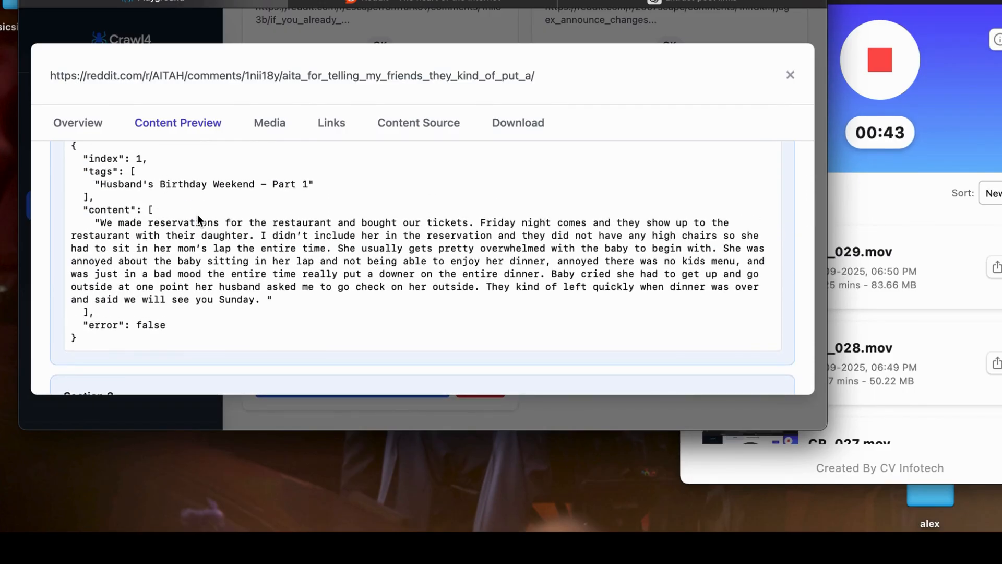
{"action": "scroll", "coordinate": [197, 216], "scroll_direction": "down", "scroll_amount": 6}
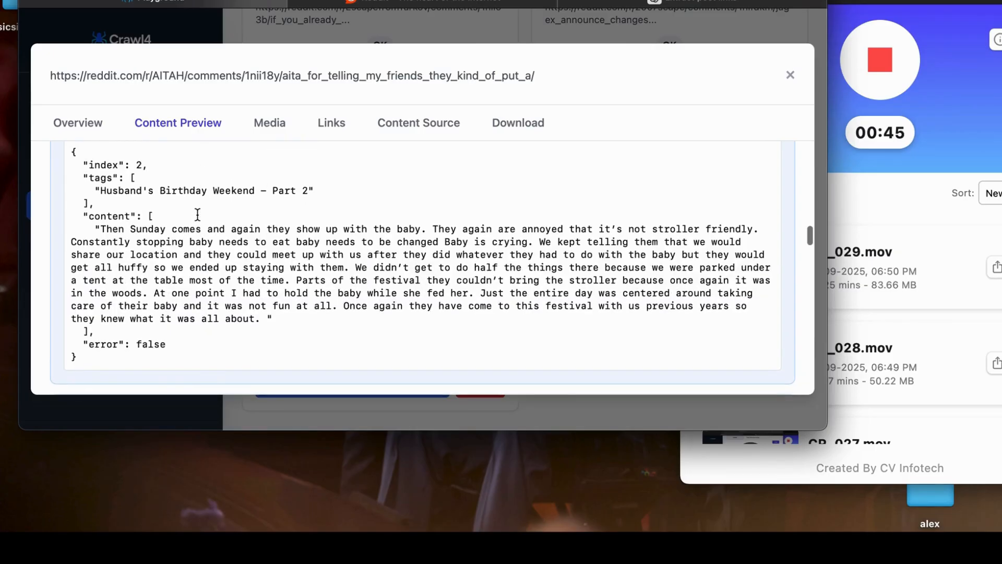
{"action": "scroll", "coordinate": [197, 214], "scroll_direction": "down", "scroll_amount": 5}
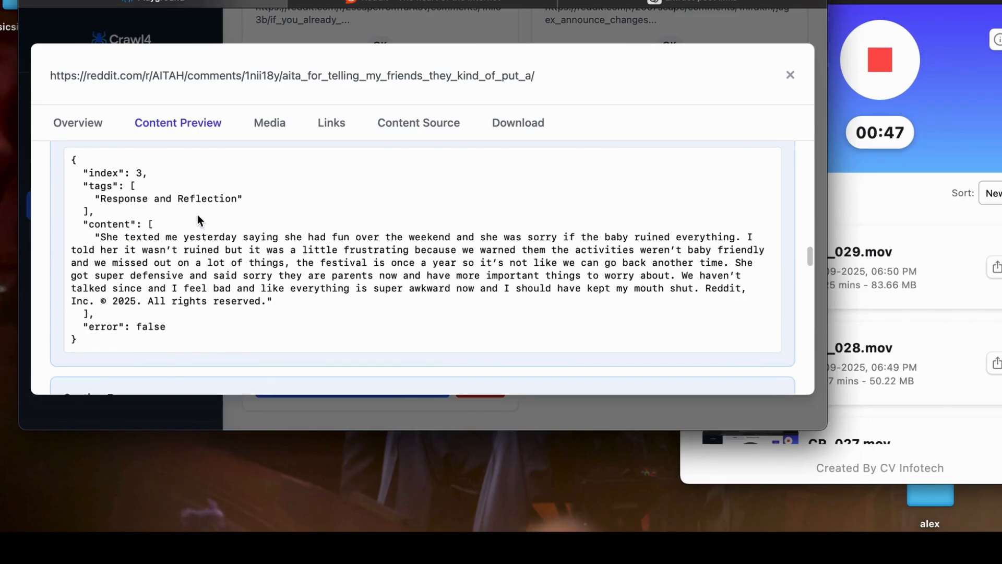
{"action": "scroll", "coordinate": [197, 214], "scroll_direction": "down", "scroll_amount": 6}
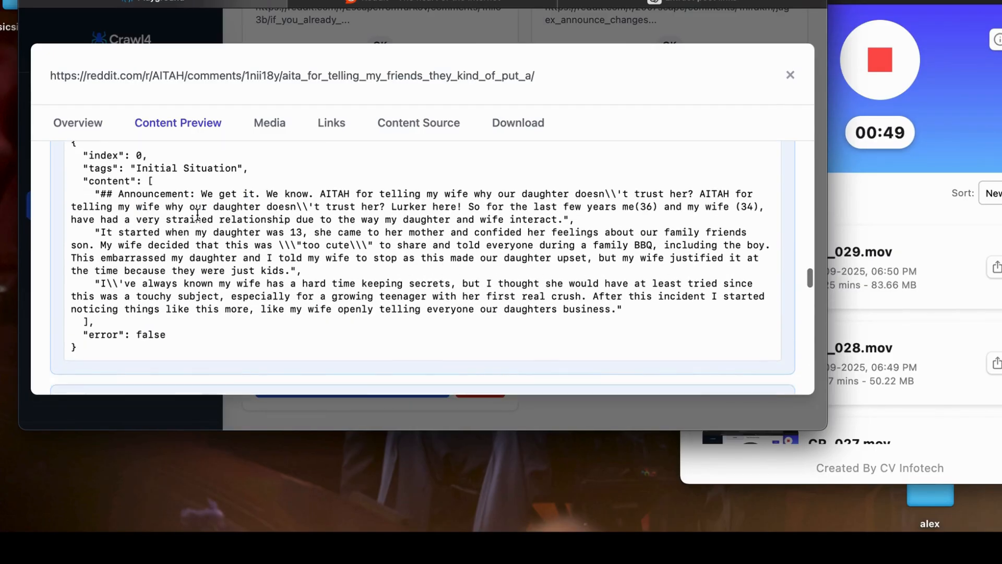
{"action": "scroll", "coordinate": [198, 215], "scroll_direction": "down", "scroll_amount": 7}
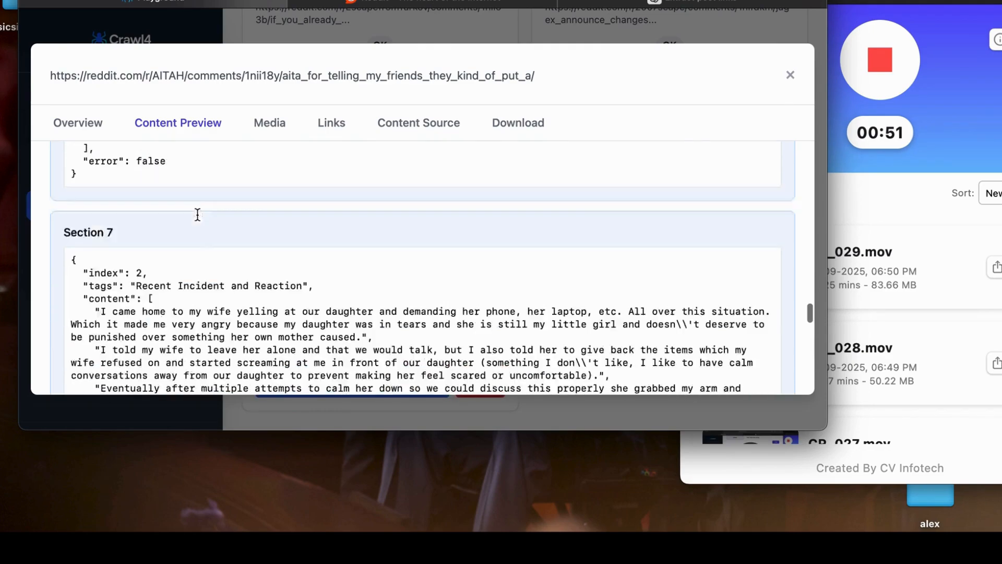
{"action": "scroll", "coordinate": [197, 215], "scroll_direction": "down", "scroll_amount": 5}
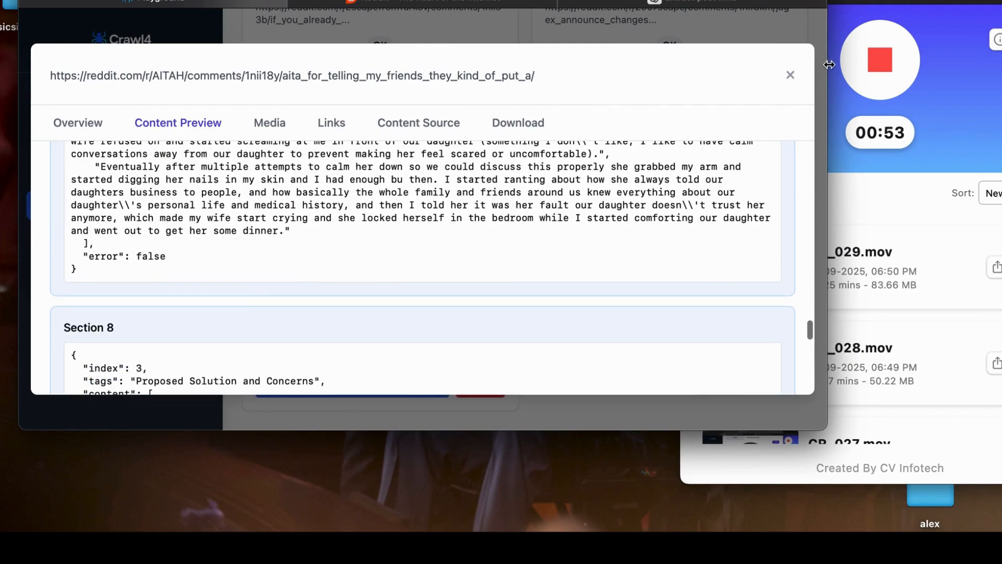
Close the AITAH results, open those of the CitizenWatchNews post and examine its markdown content and extracted sections
{"action": "left_click", "coordinate": [792, 81]}
{"action": "scroll", "coordinate": [599, 150], "scroll_direction": "down", "scroll_amount": 1}
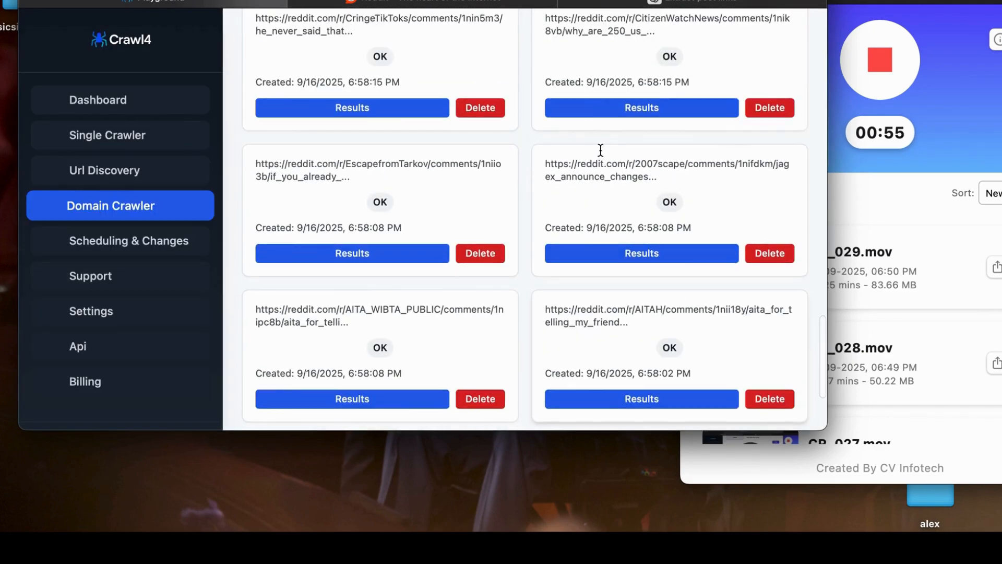
{"action": "left_click", "coordinate": [588, 105]}
{"action": "scroll", "coordinate": [134, 239], "scroll_direction": "down", "scroll_amount": 20}
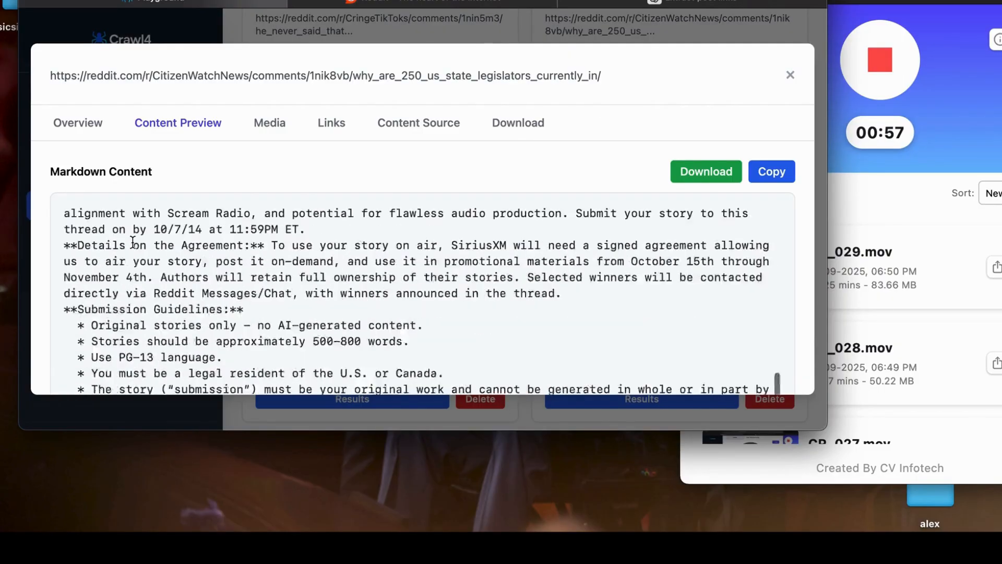
{"action": "scroll", "coordinate": [132, 241], "scroll_direction": "down", "scroll_amount": 20}
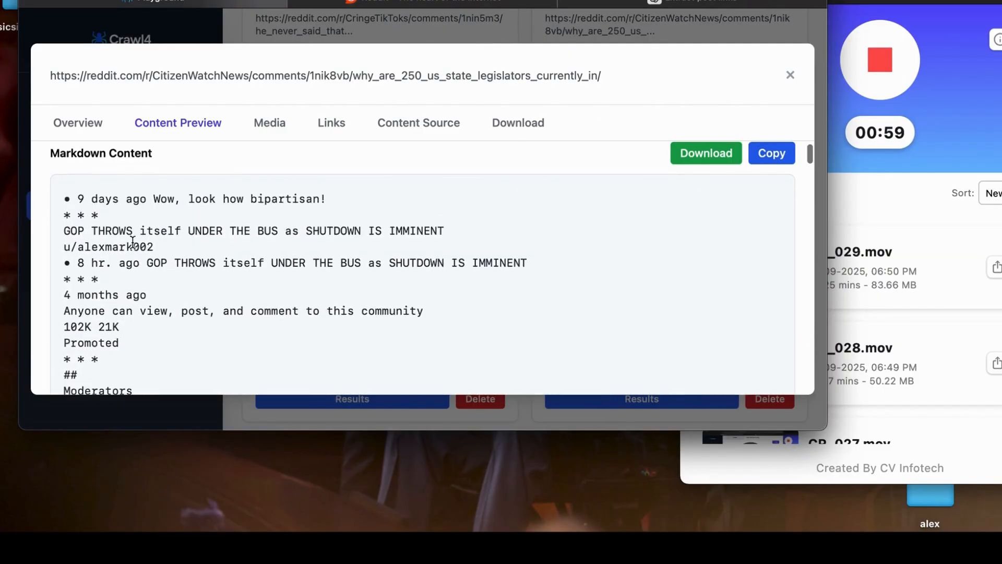
{"action": "scroll", "coordinate": [133, 242], "scroll_direction": "down", "scroll_amount": 5}
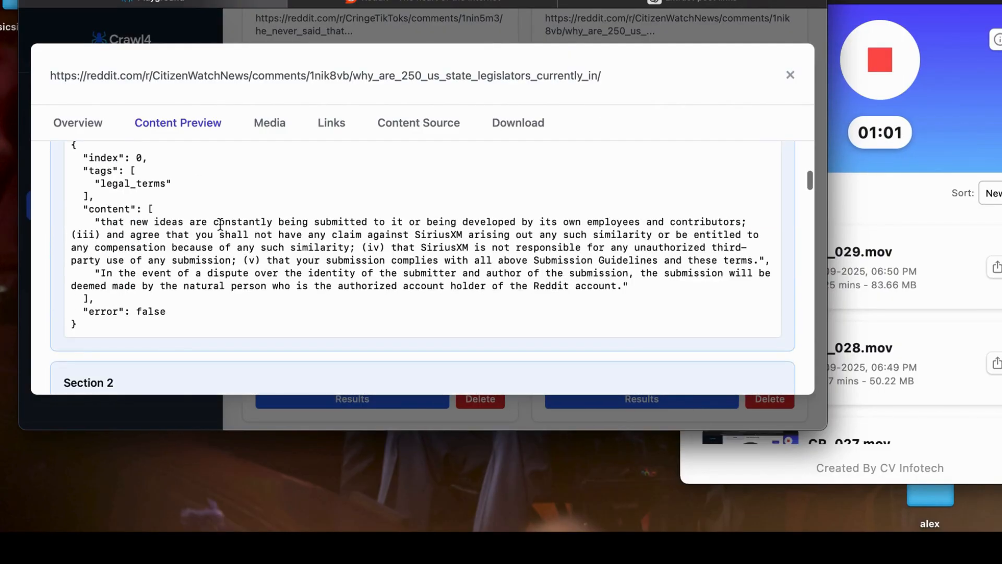